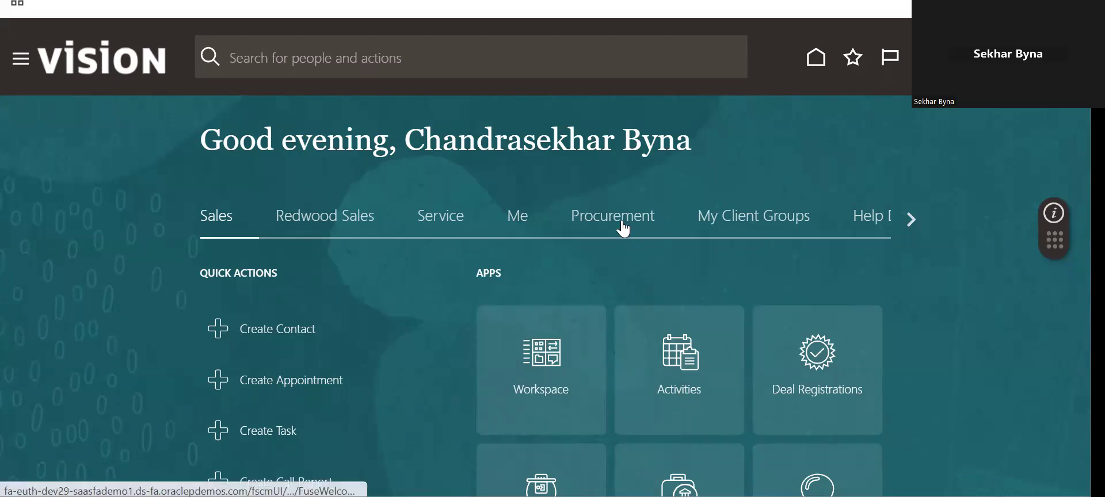
- Browse the Procurement quick actions and apps on the Vision home page, then switch to the Word notes
click(624, 231)
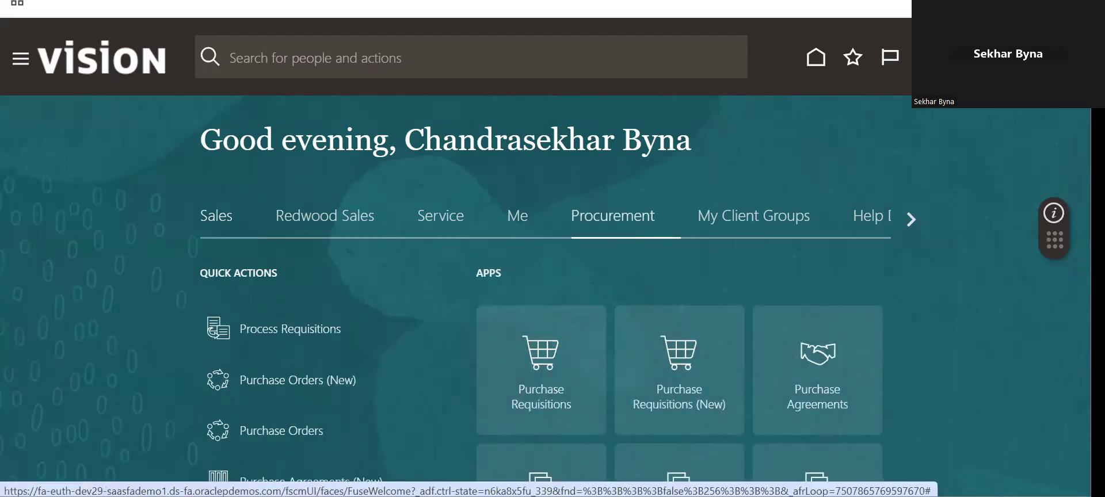
scroll(460, 259, down, 8)
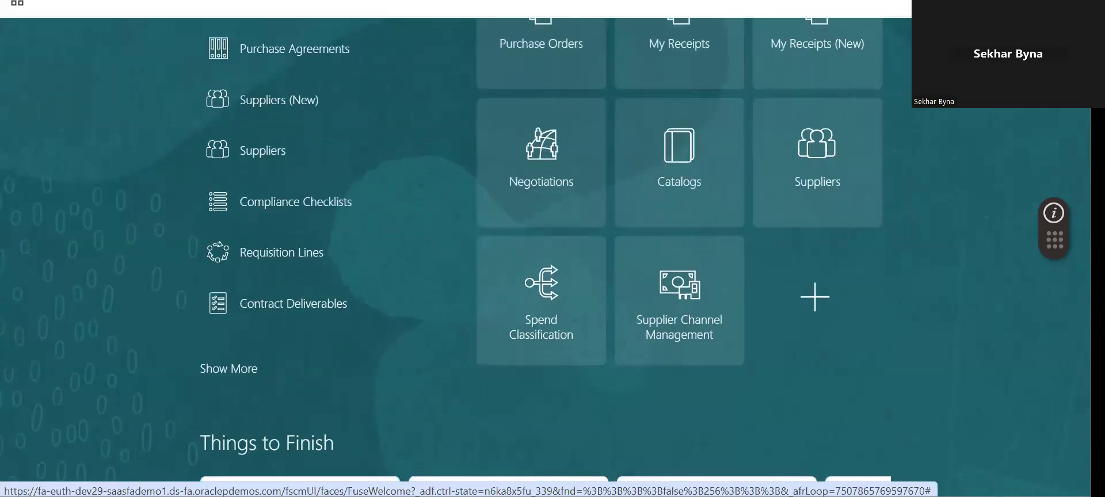
scroll(546, 253, up, 1)
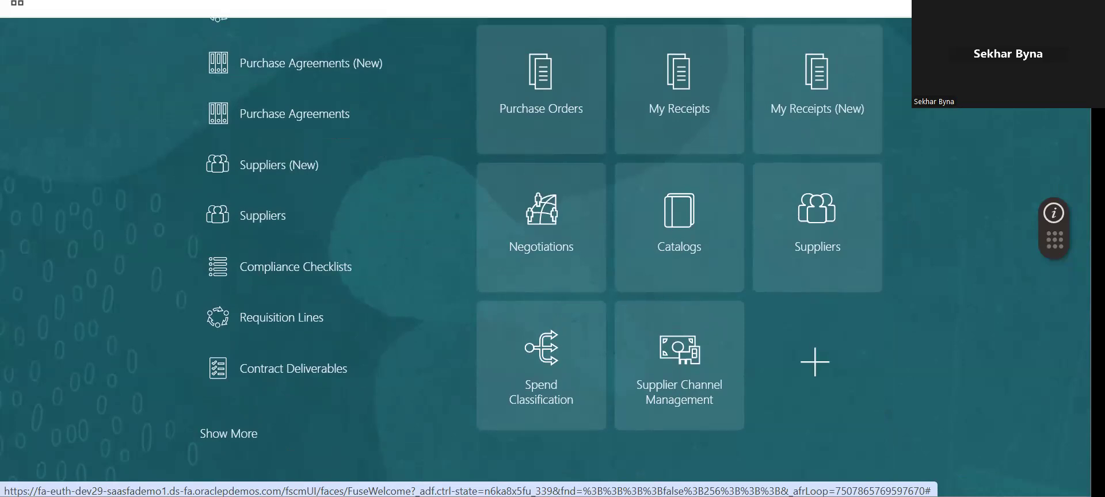
scroll(546, 253, up, 1)
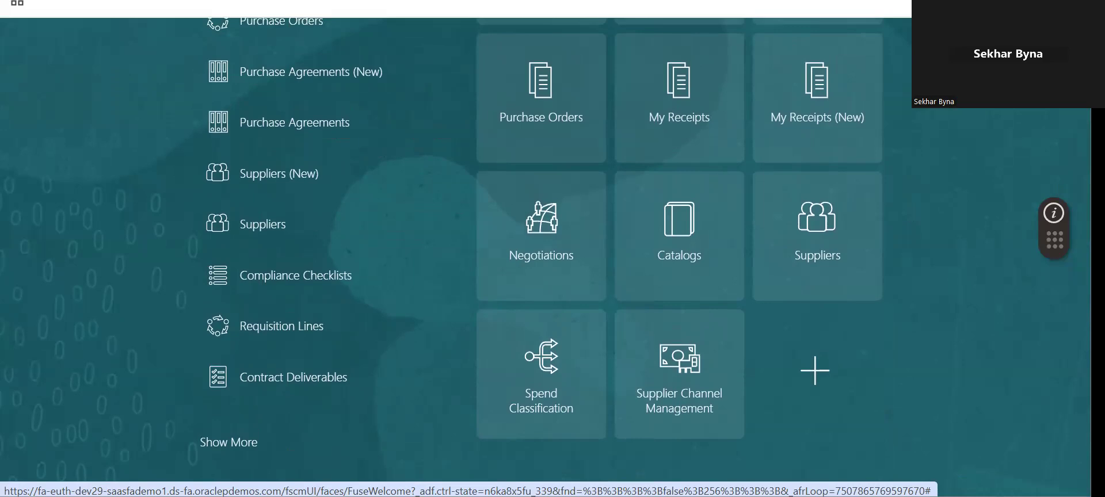
scroll(545, 253, up, 1)
scroll(546, 254, down, 4)
scroll(546, 254, up, 1)
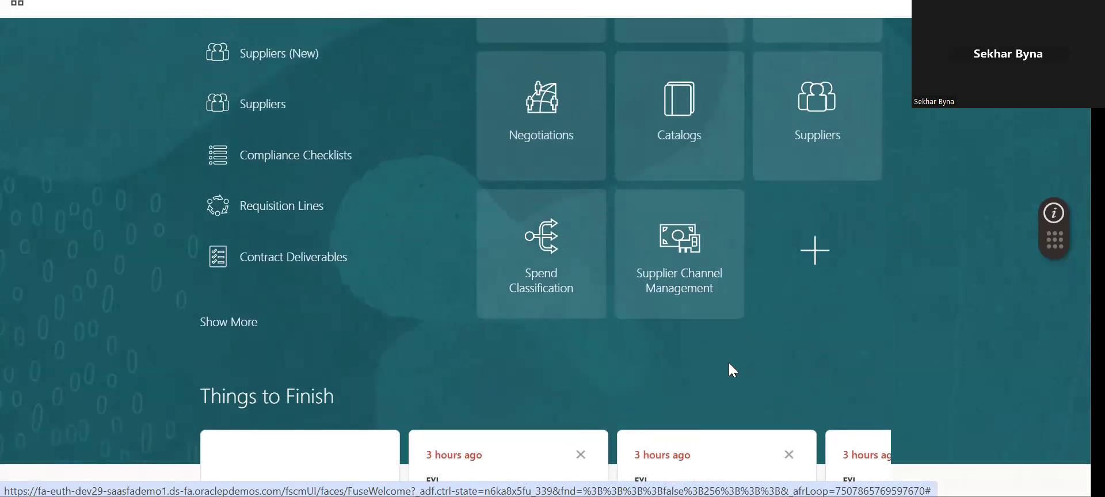
key(alt+Tab)
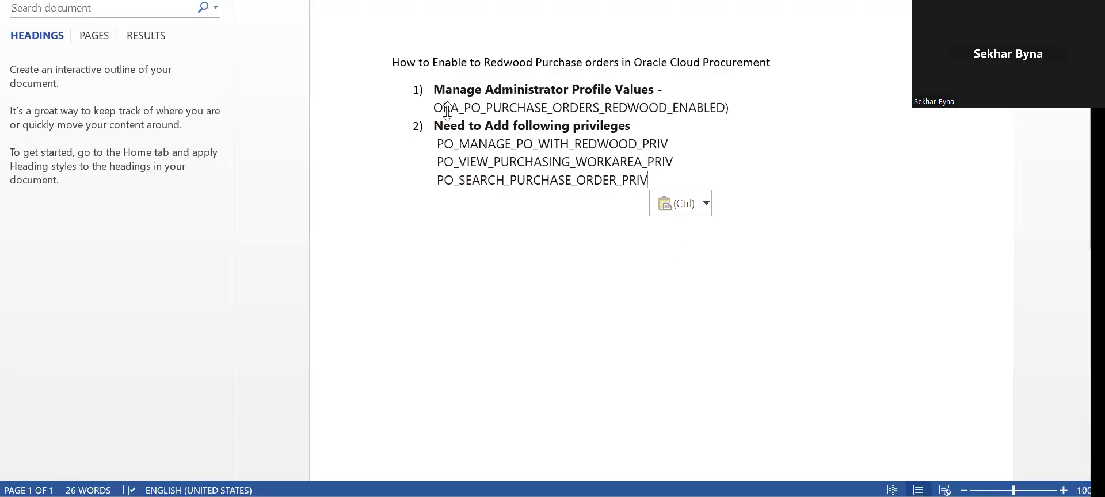
- Select the Redwood profile option code and the three PO_..._PRIV privilege names, then return to the browser
drag(434, 108, 724, 108)
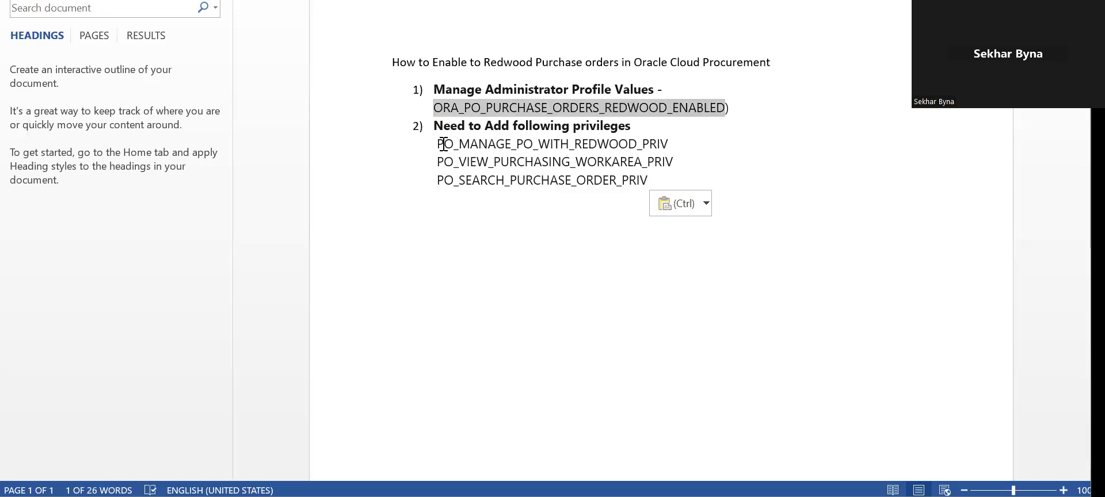
drag(445, 144, 641, 180)
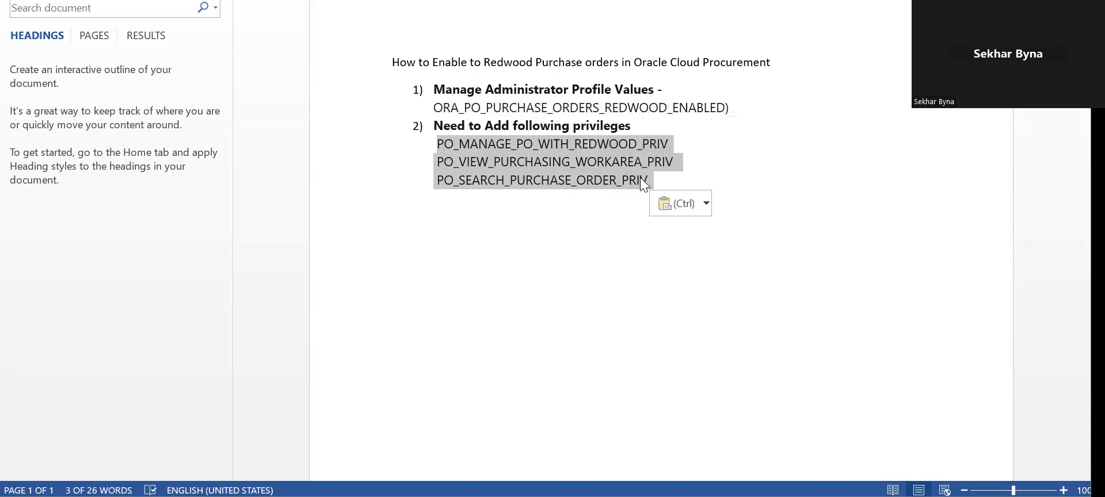
key(alt+Tab)
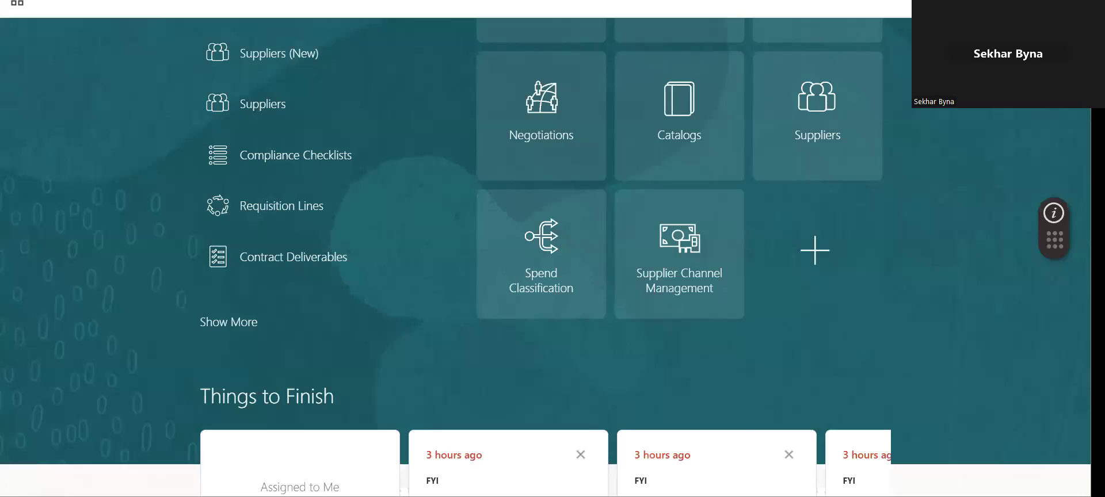
- Go to Setup and Maintenance and open the setup task search page
scroll(458, 263, up, 8)
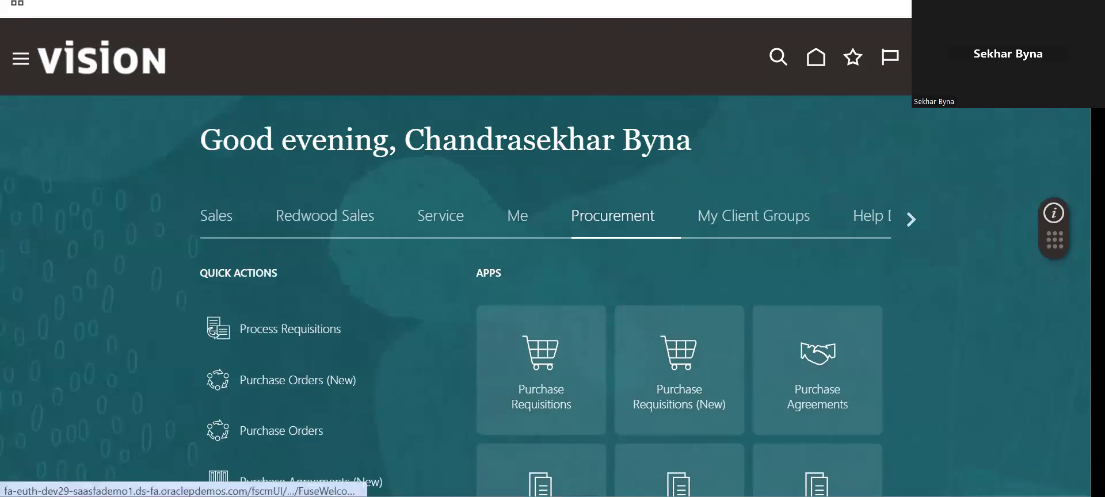
click(1030, 57)
click(795, 317)
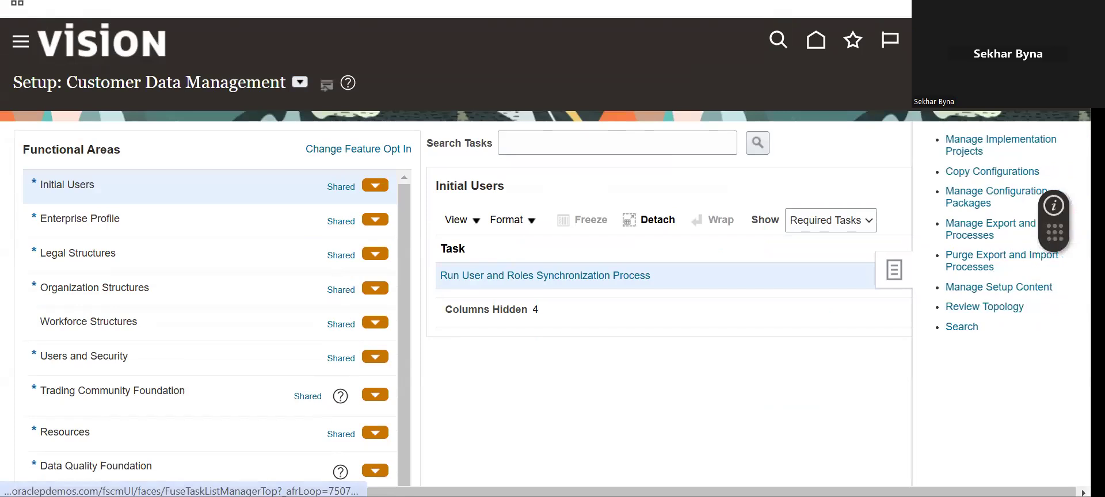
click(960, 327)
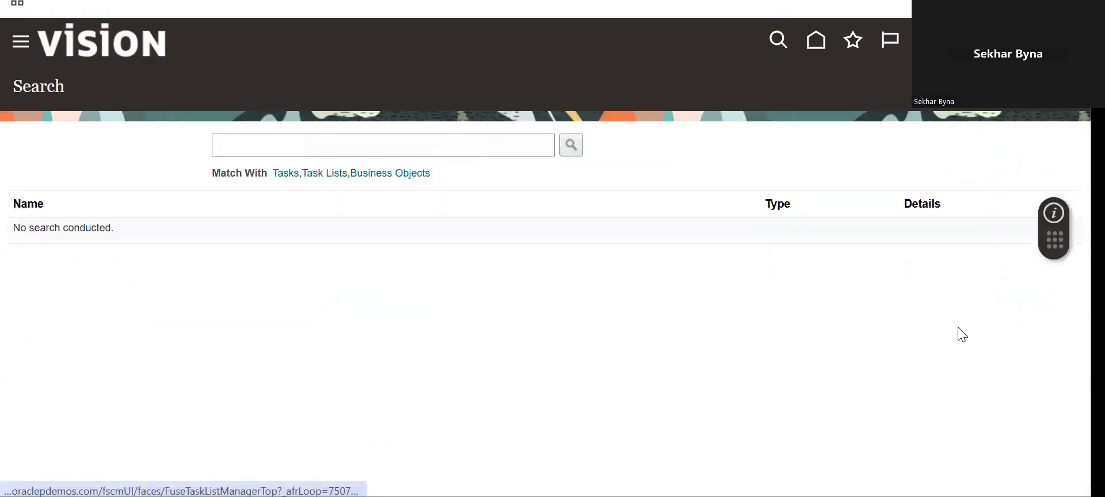
click(458, 145)
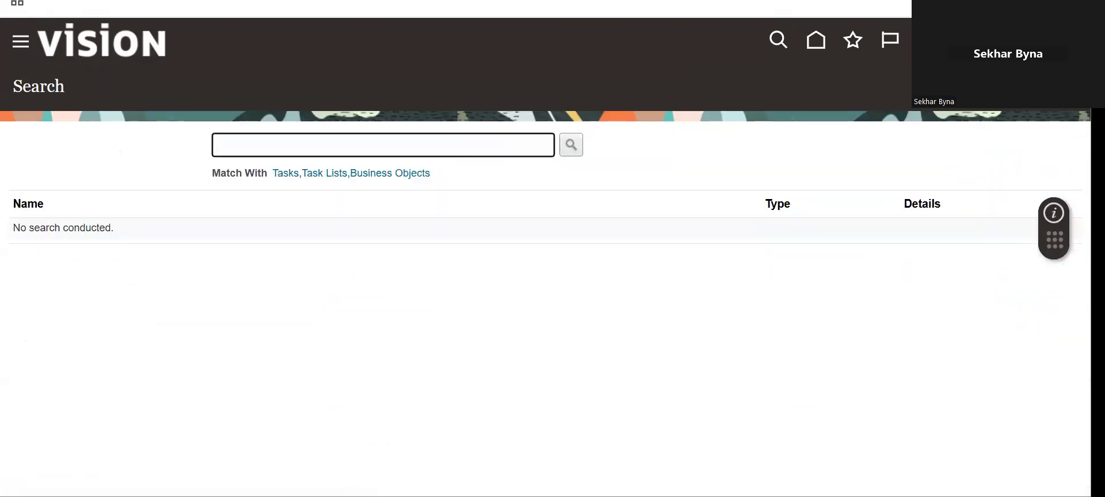
- Search tasks for the 'Manage Administrator Profile Values' heading copied from Word, minus its list numbering
key(alt+Tab)
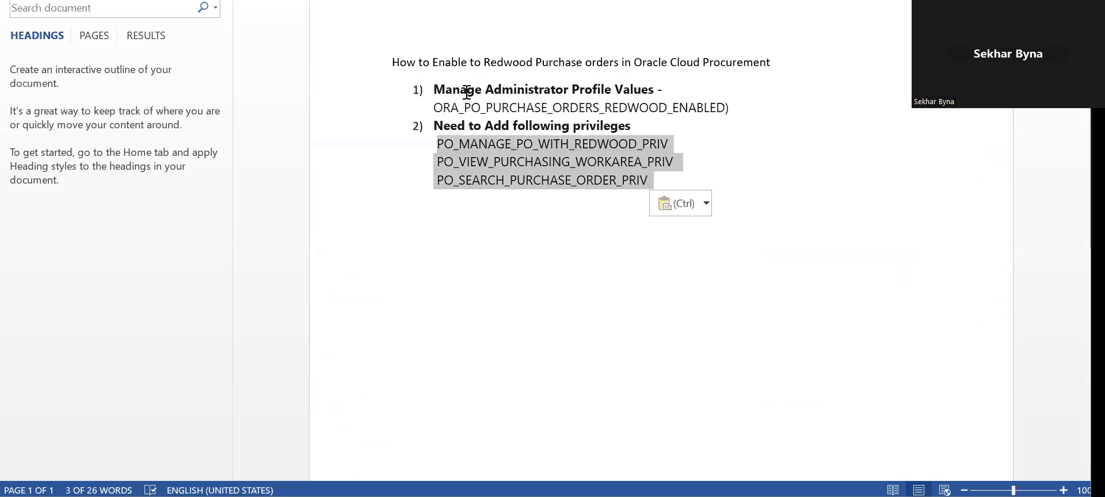
drag(434, 90, 654, 87)
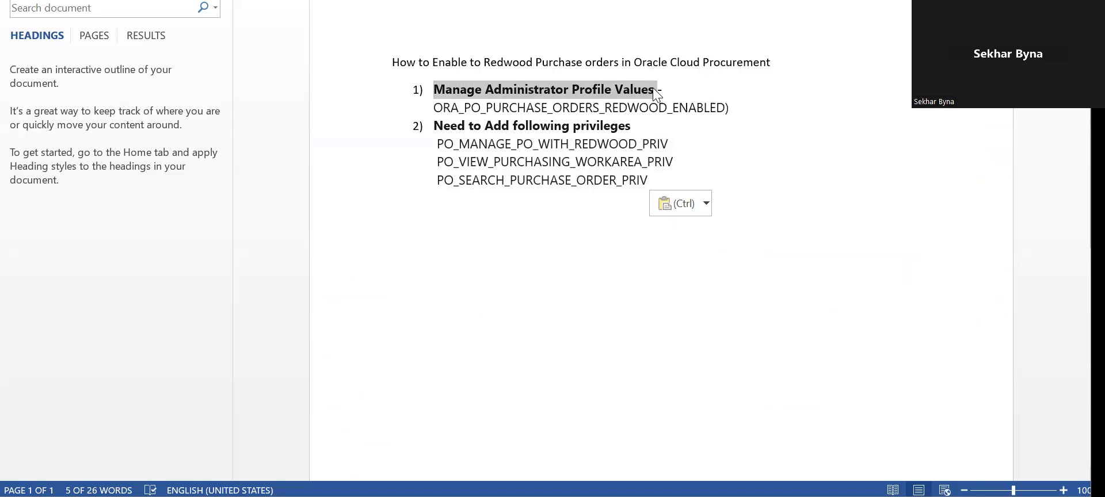
key(alt+Tab)
click(468, 146)
text(1)	Manage Administrator Profile Values)
drag(239, 146, 176, 151)
key(BackSpace)
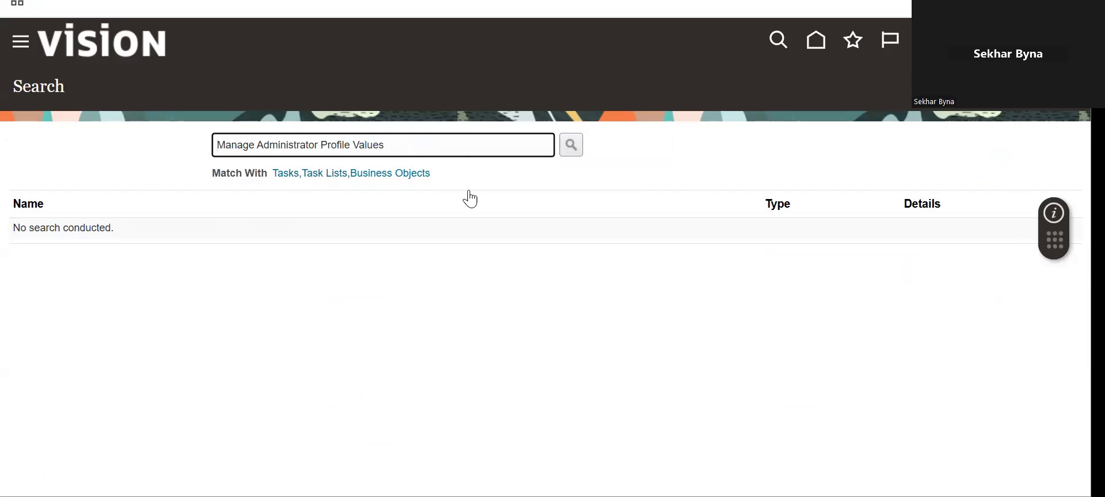
click(572, 148)
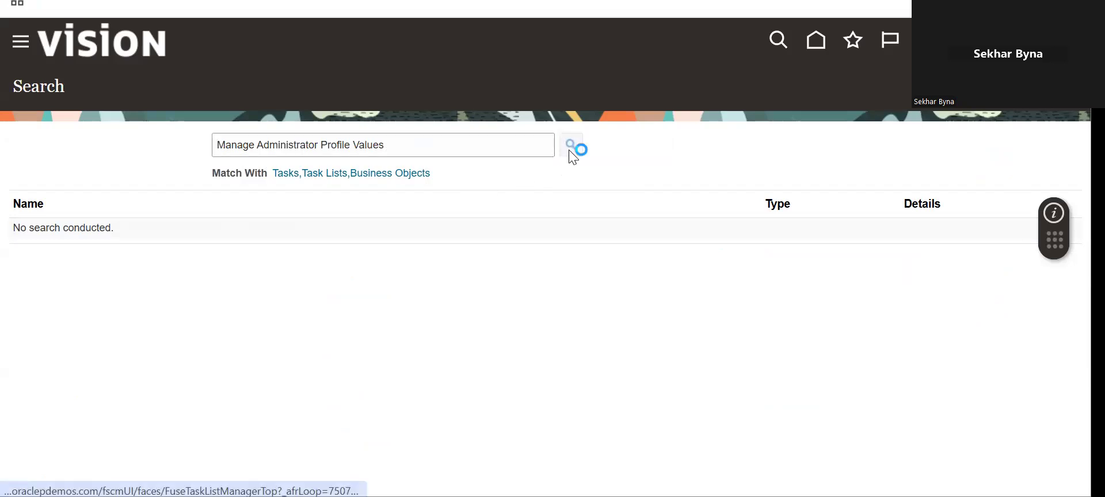
- Rerun the search, open the Manage Administrator Profile Values task, and return to Word
click(389, 145)
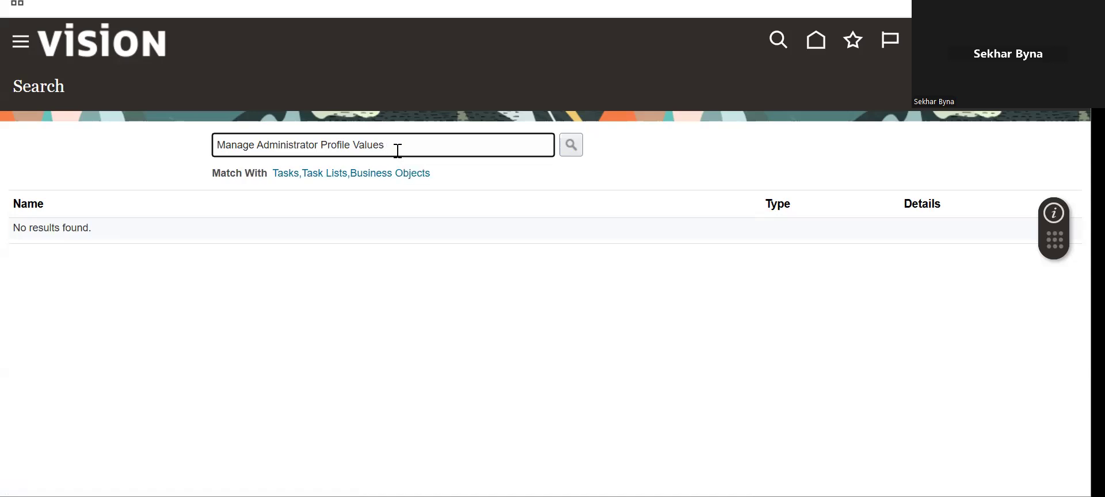
click(571, 145)
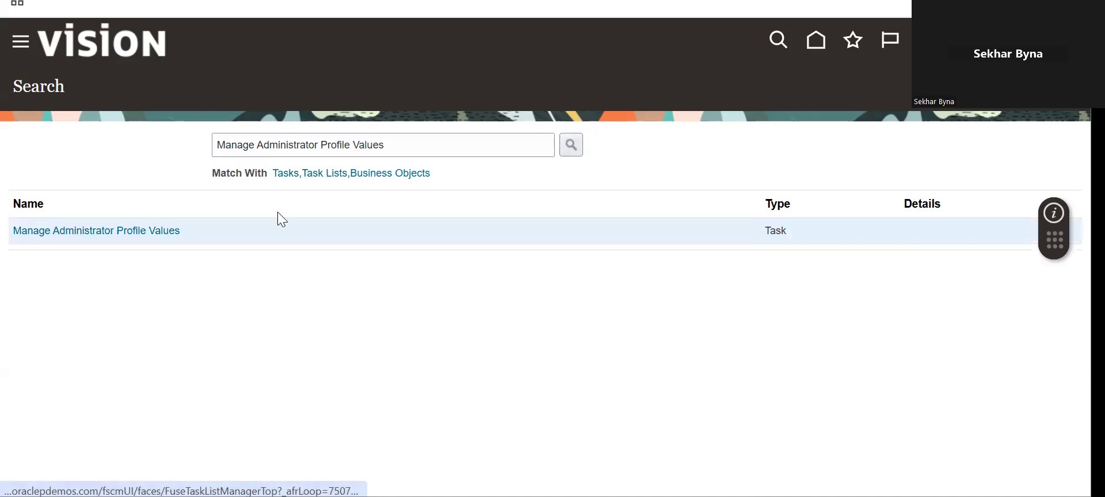
click(154, 231)
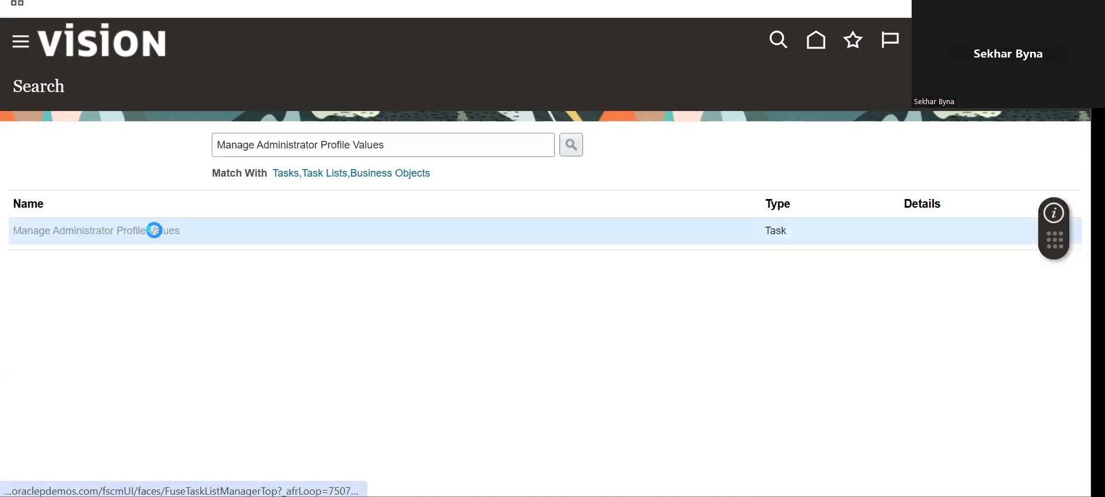
key(alt+Tab)
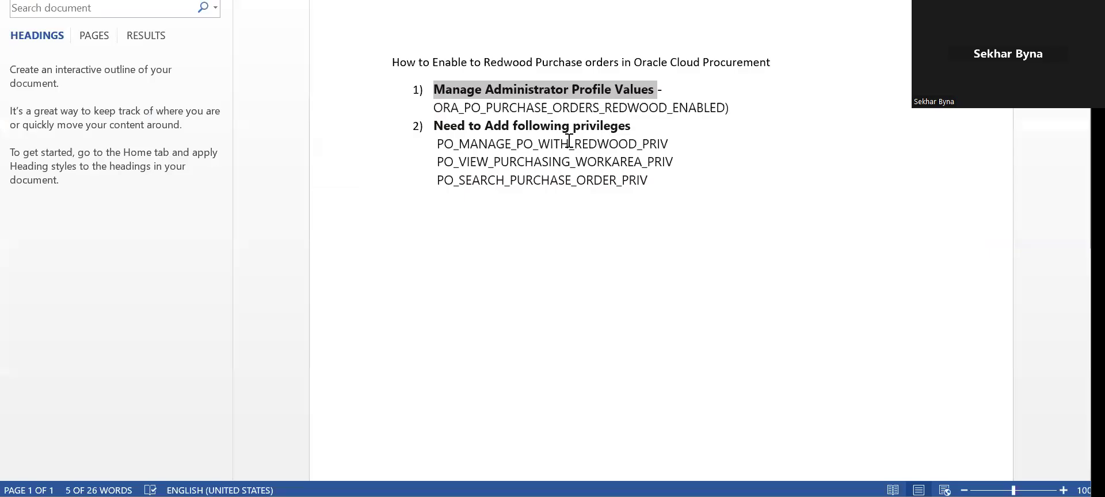
- Search profile option ORA_PO_PURCHASE_ORDERS_REDWOOD_ENABLED and verify its Site value is Y
drag(434, 108, 724, 112)
key(ctrl+c)
key(alt+Tab)
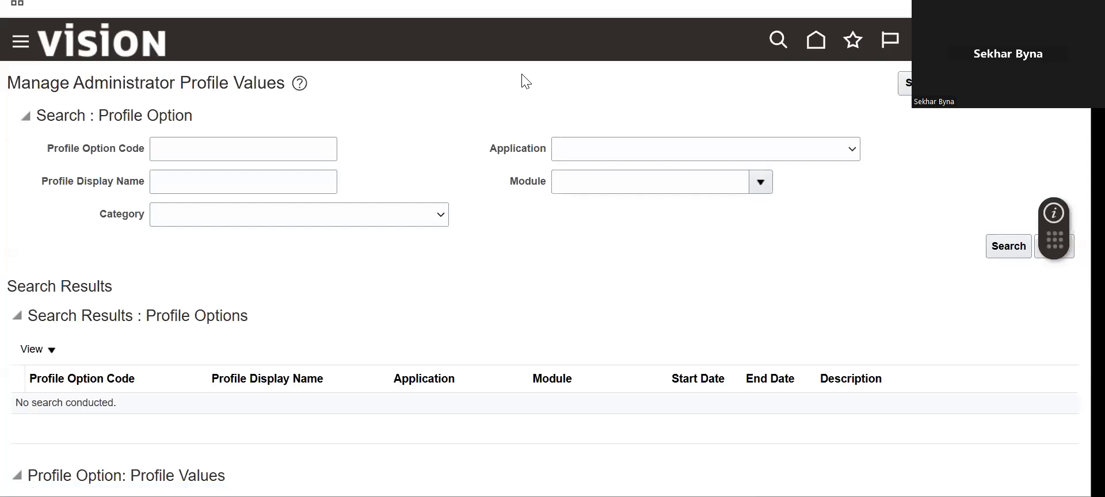
click(225, 157)
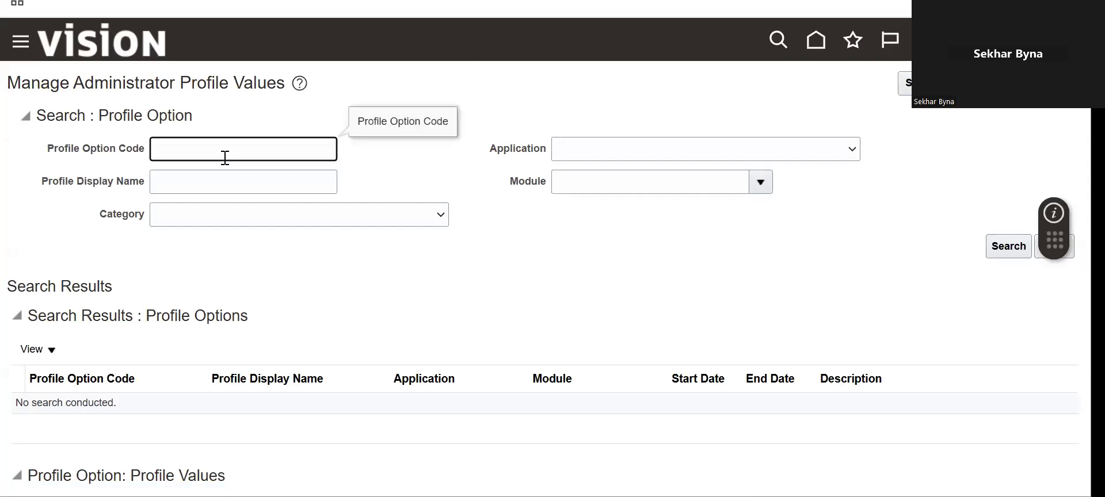
key(ctrl+v)
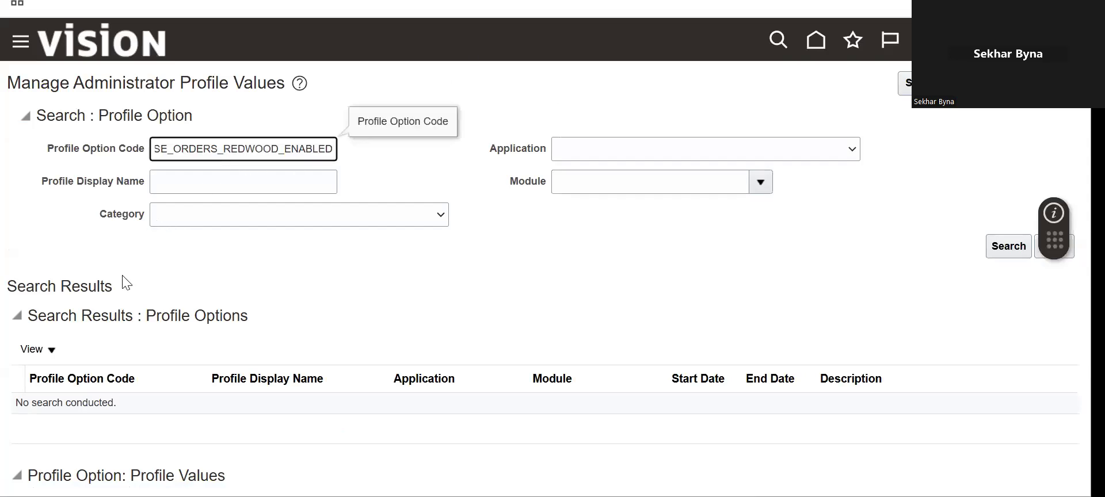
click(1005, 246)
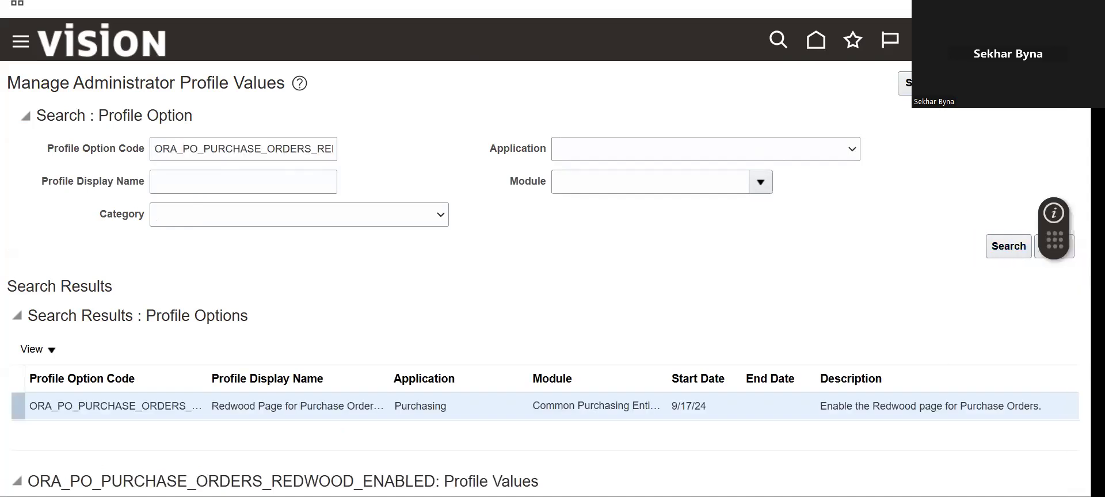
scroll(541, 259, down, 3)
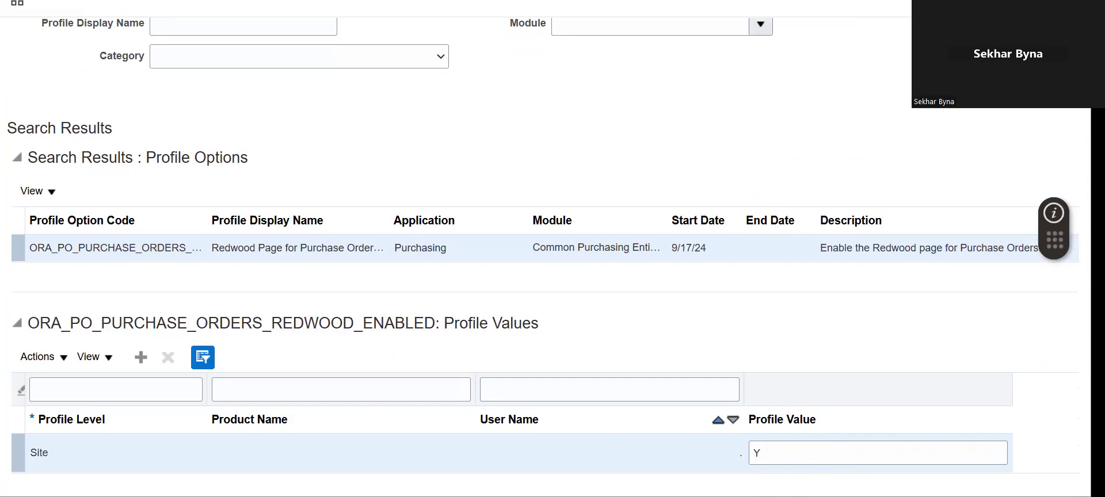
scroll(921, 149, up, 3)
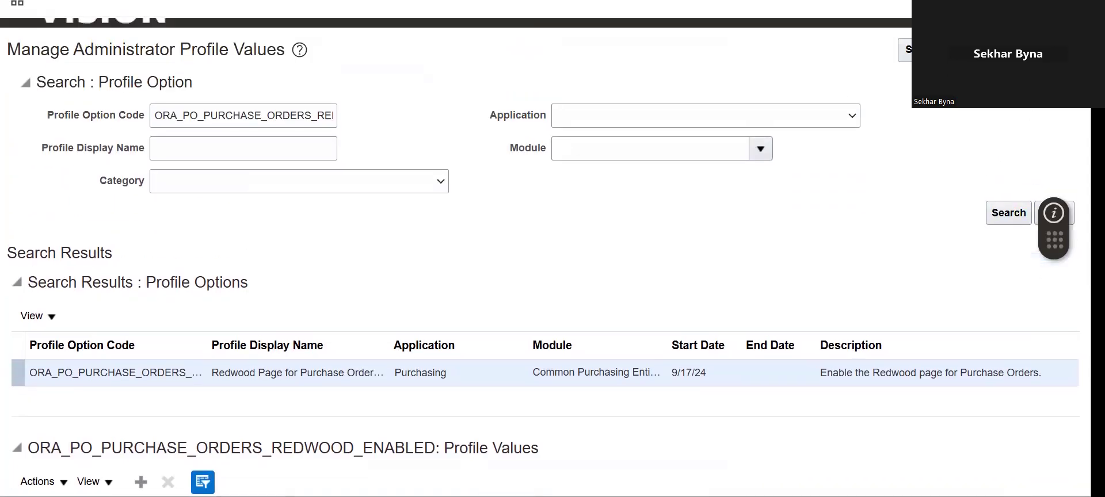
key(alt+Tab)
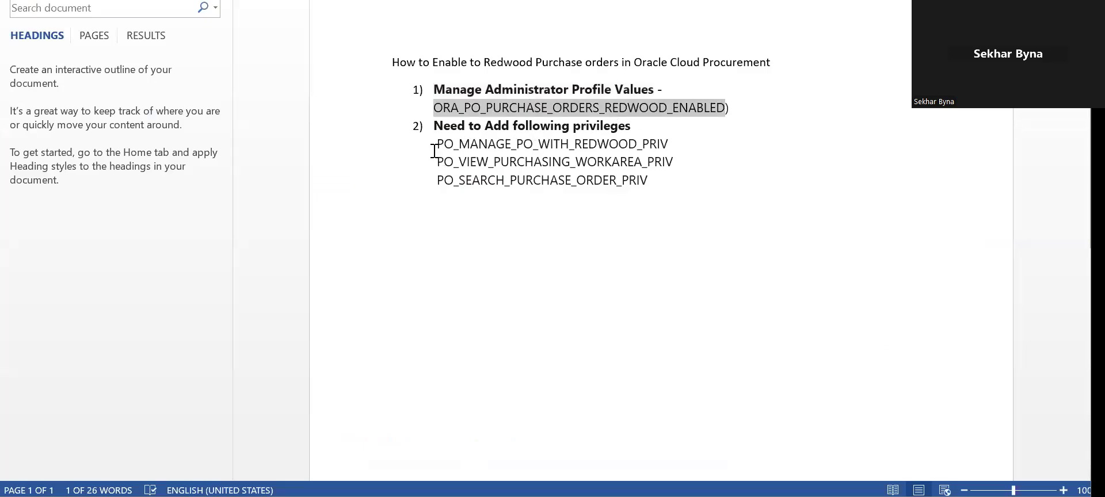
- Copy the three Redwood privilege names from the notes and return to Oracle
drag(434, 148, 651, 192)
key(ctrl+c)
key(alt+Tab)
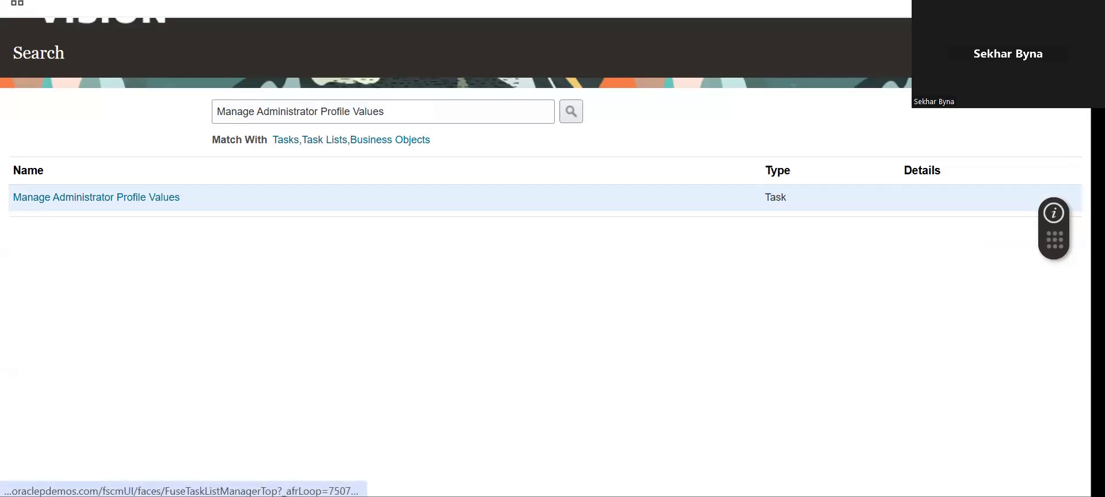
- Close the task, show all Initial Users tasks, and open Create Implementation Users
click(1062, 53)
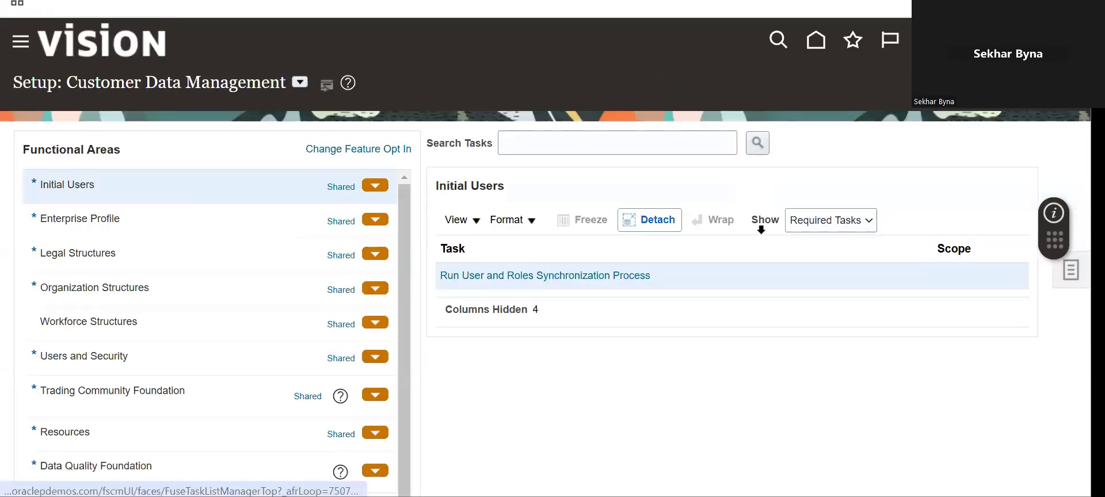
click(829, 221)
click(824, 246)
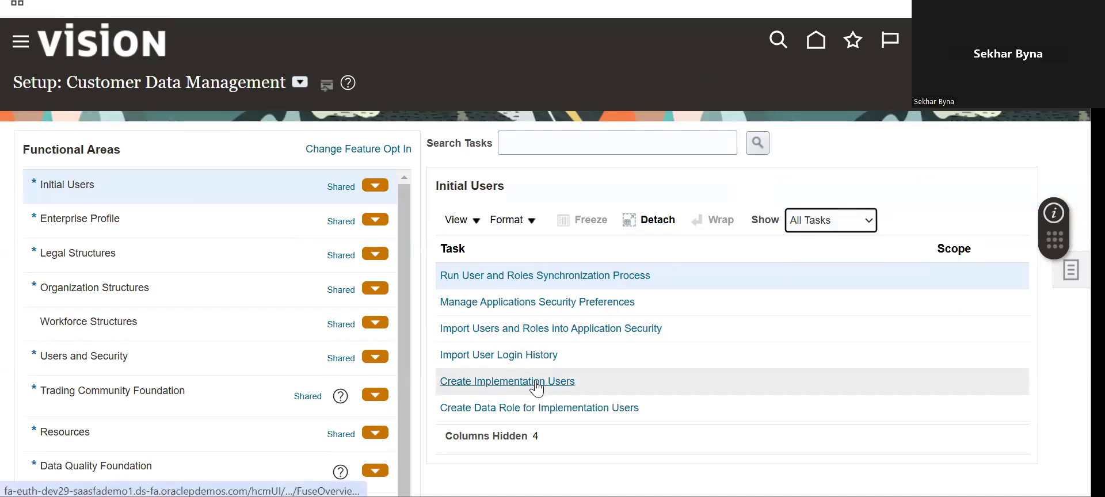
click(537, 382)
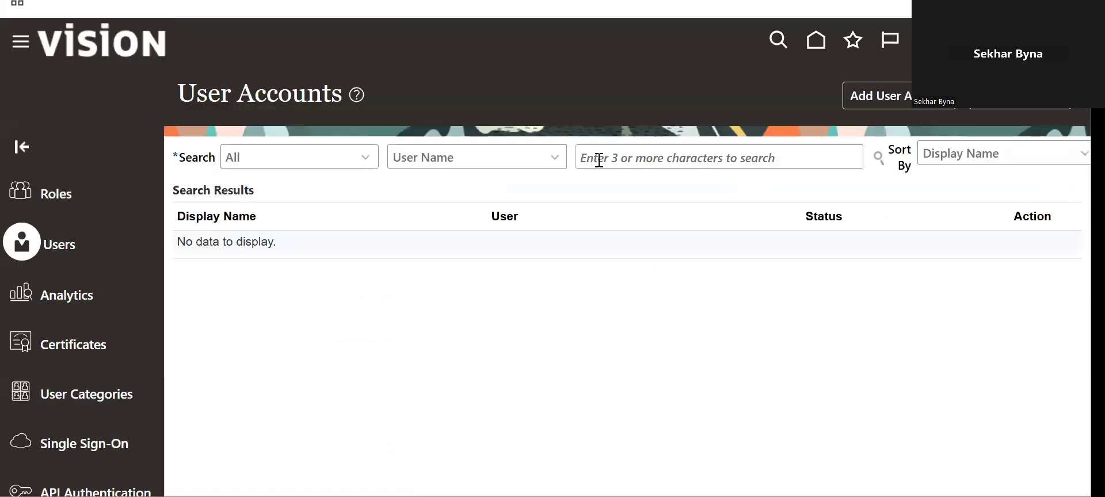
- Search for the user's account by user name and open its details
click(598, 157)
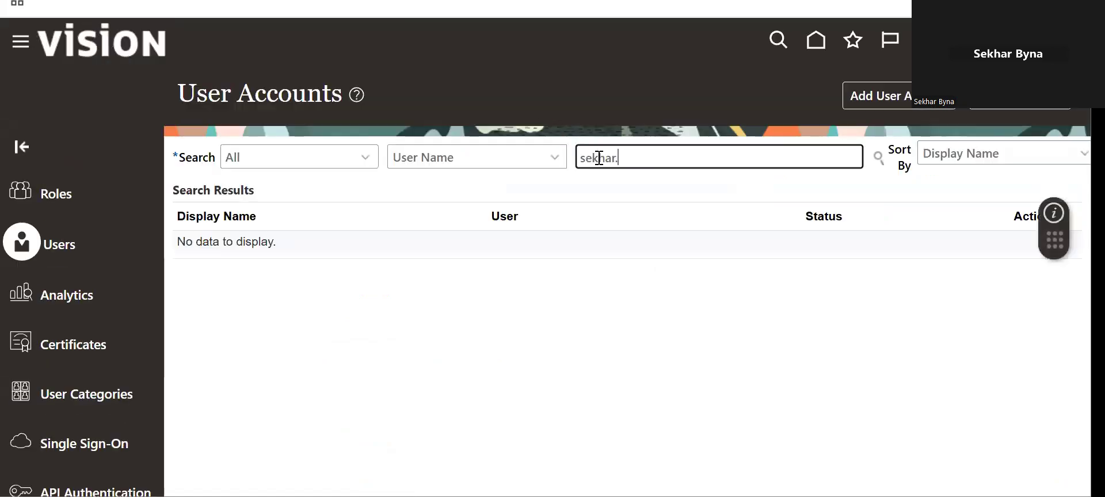
click(880, 160)
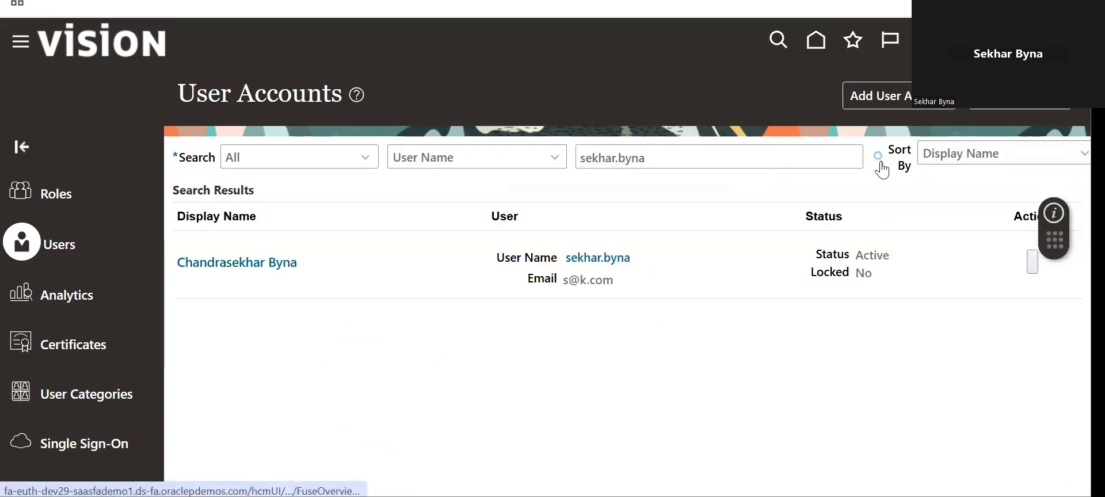
click(572, 257)
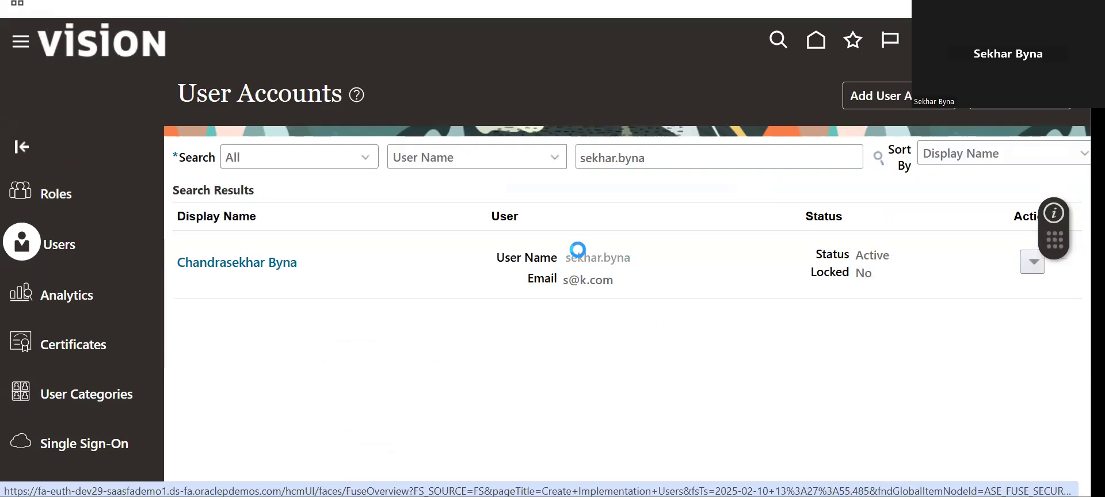
- Confirm the XX Procurement Redwood Enabling role in the user's Roles table, then go to Roles
scroll(627, 259, down, 5)
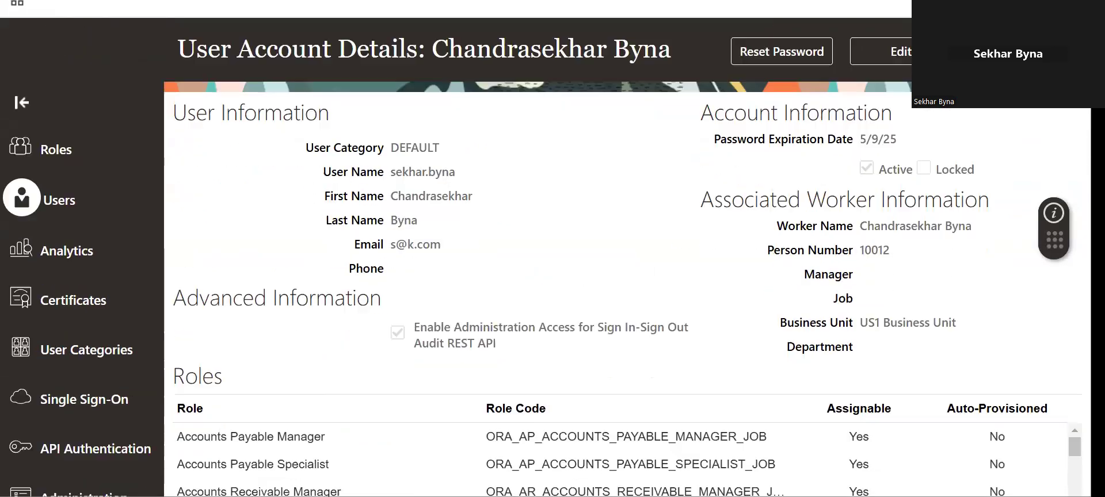
drag(1074, 314, 1074, 459)
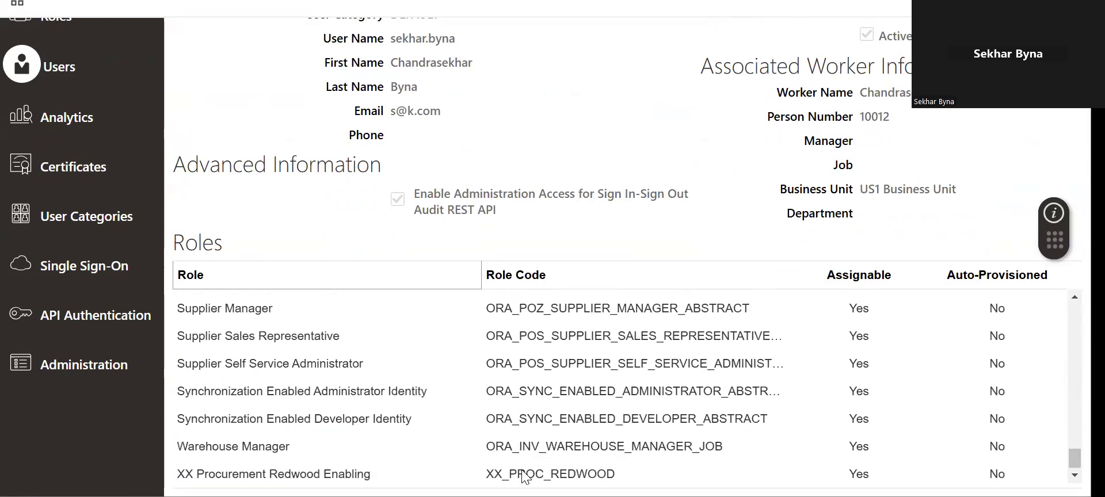
click(195, 476)
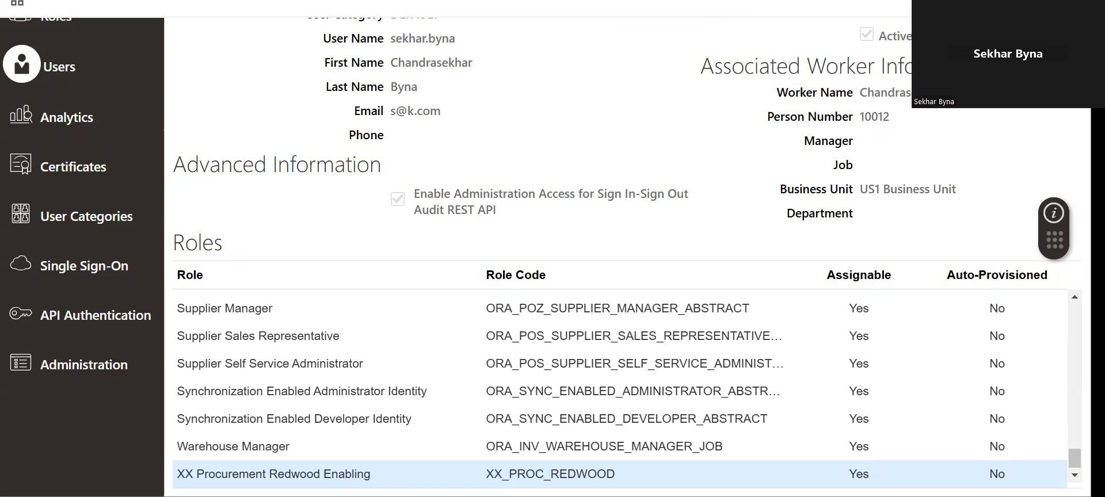
scroll(552, 259, up, 3)
click(60, 201)
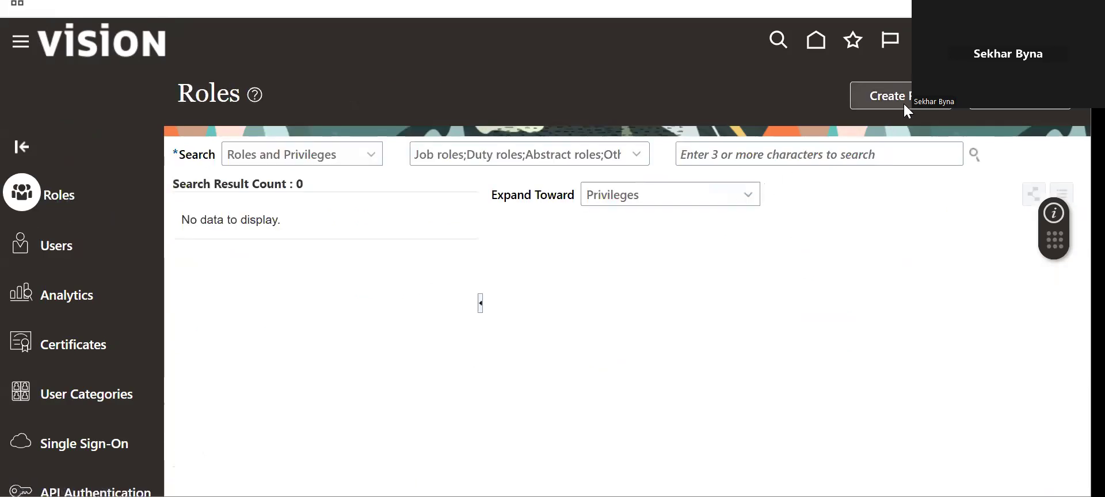
- Search roles for XX_PR and select the XX Procurement Redwood Enabling job role suggestion
click(746, 154)
key(ctrl+v)
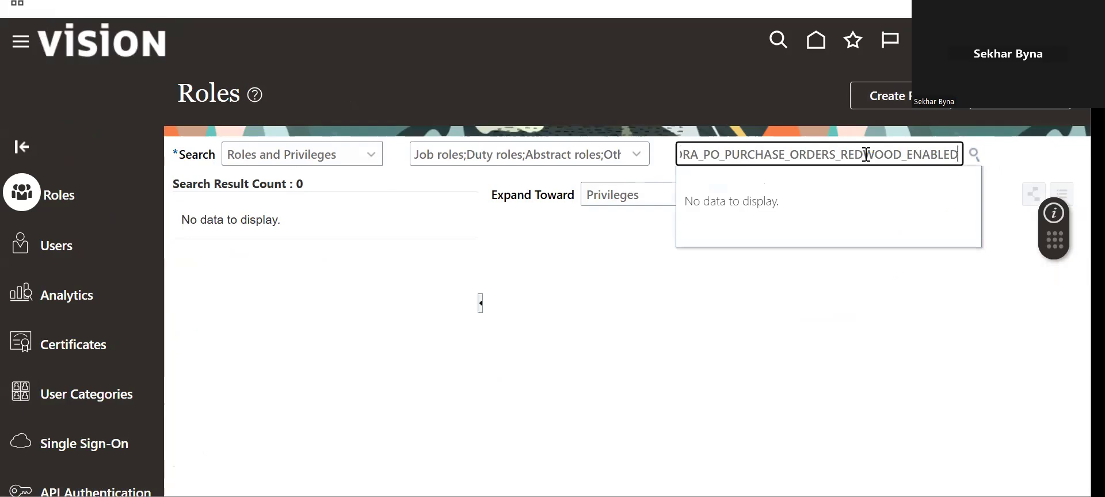
key(alt+Tab)
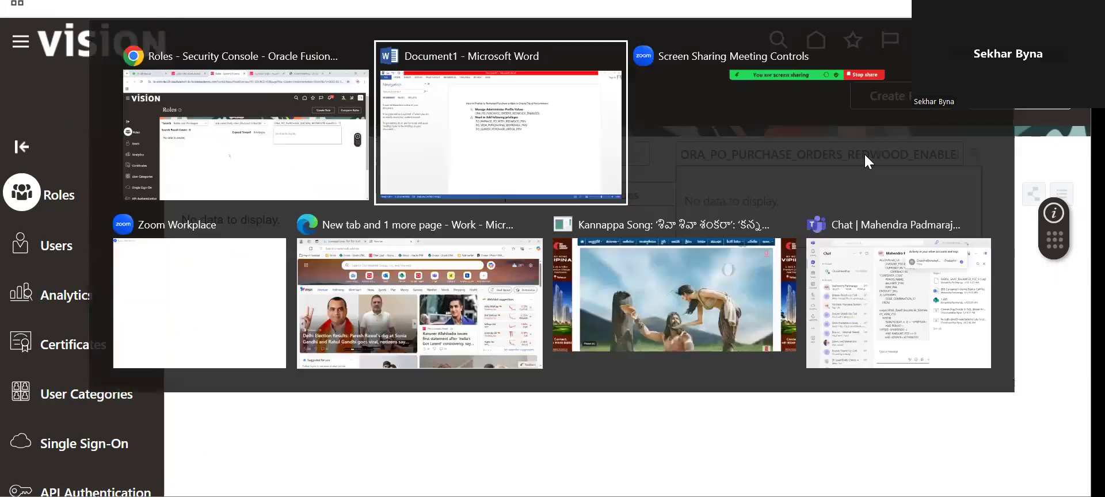
key(Escape)
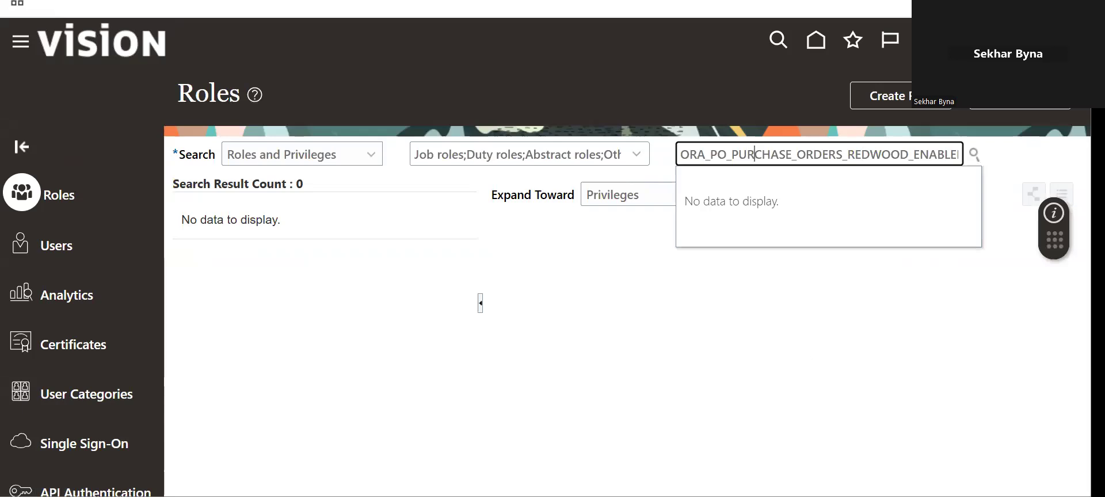
drag(681, 155, 1004, 149)
key(BackSpace)
text(xx)
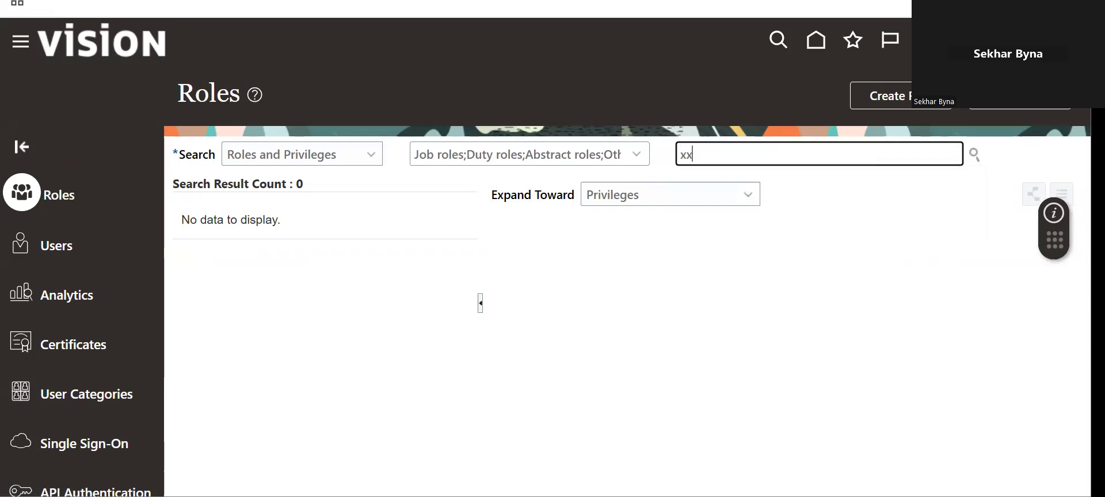
click(973, 153)
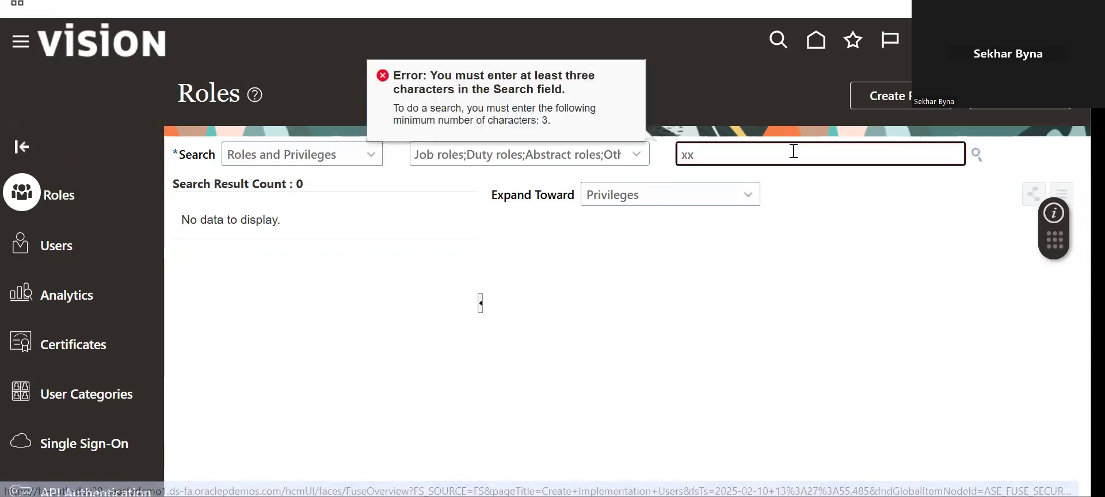
key(BackSpace)
key(BackSpace)
text(XX)
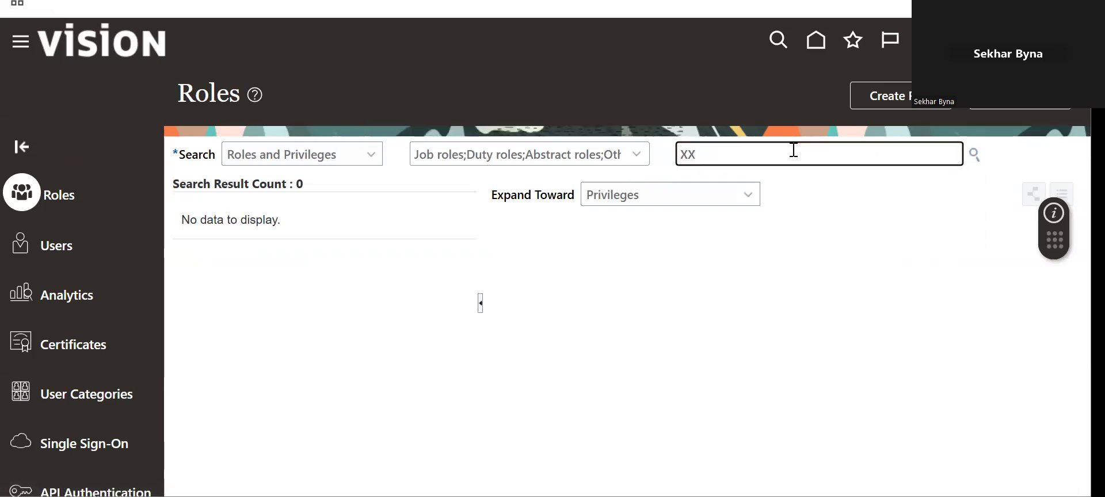
text(_)
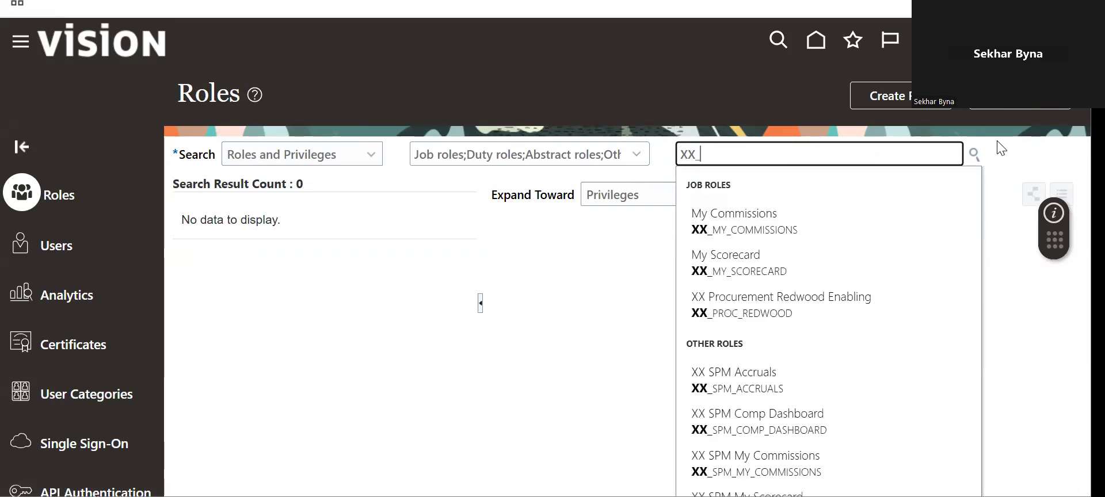
text(PR)
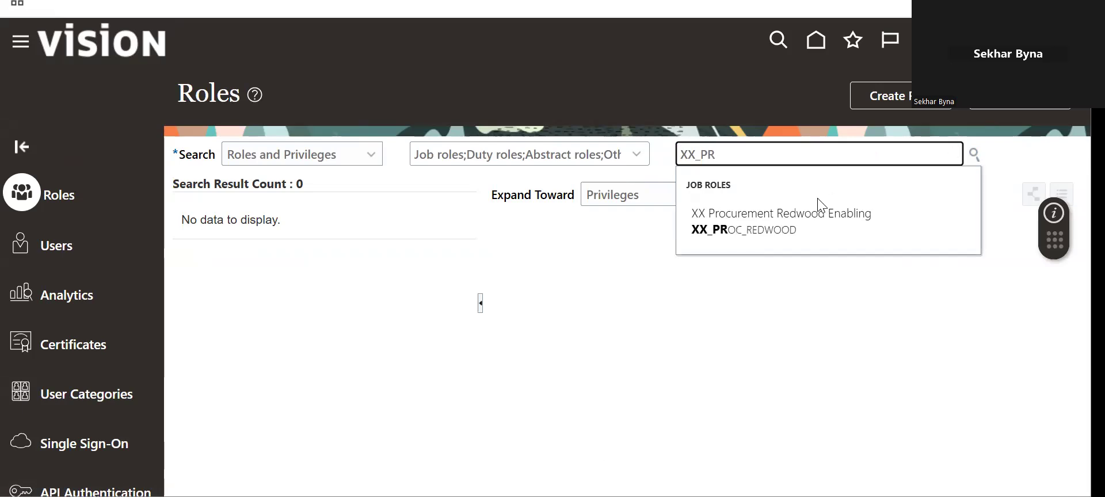
click(813, 208)
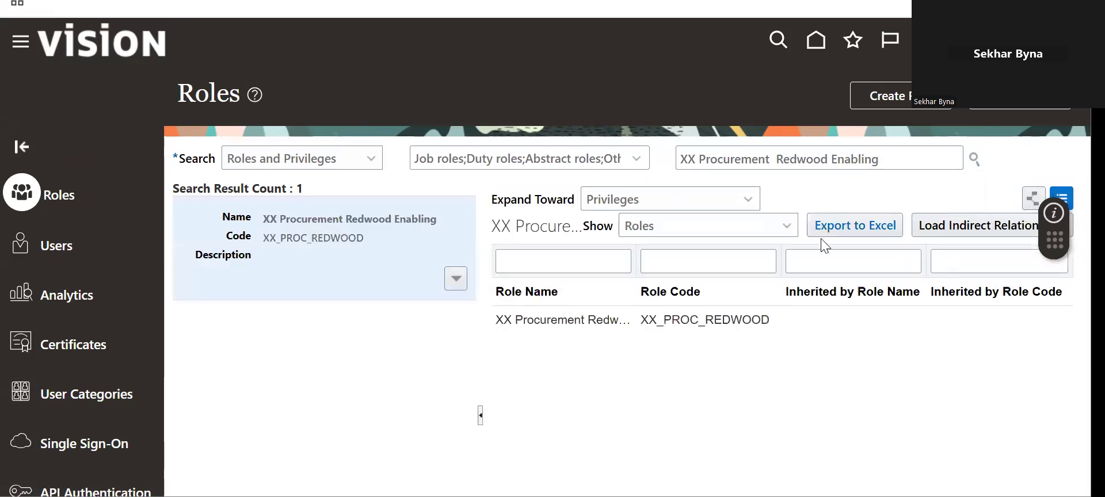
click(455, 279)
click(418, 301)
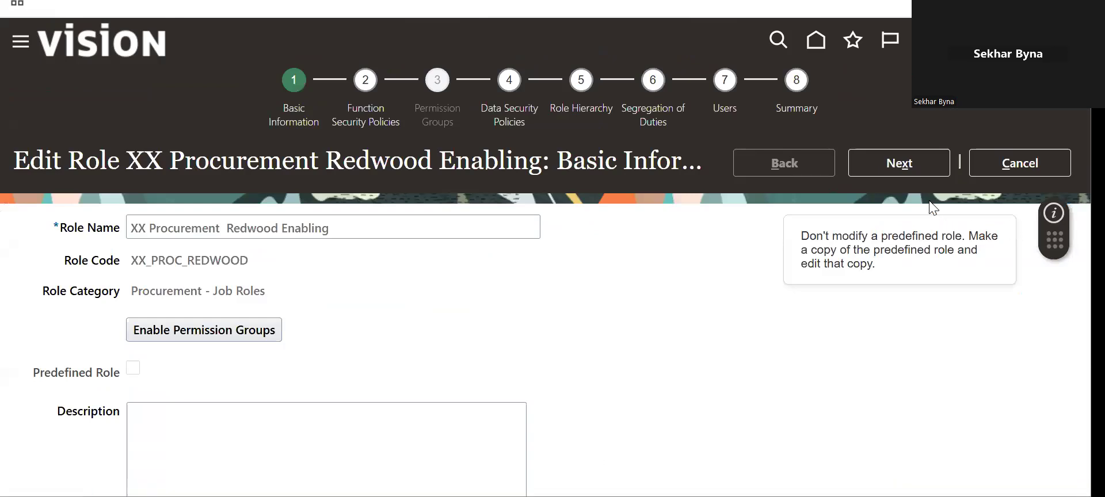
click(907, 163)
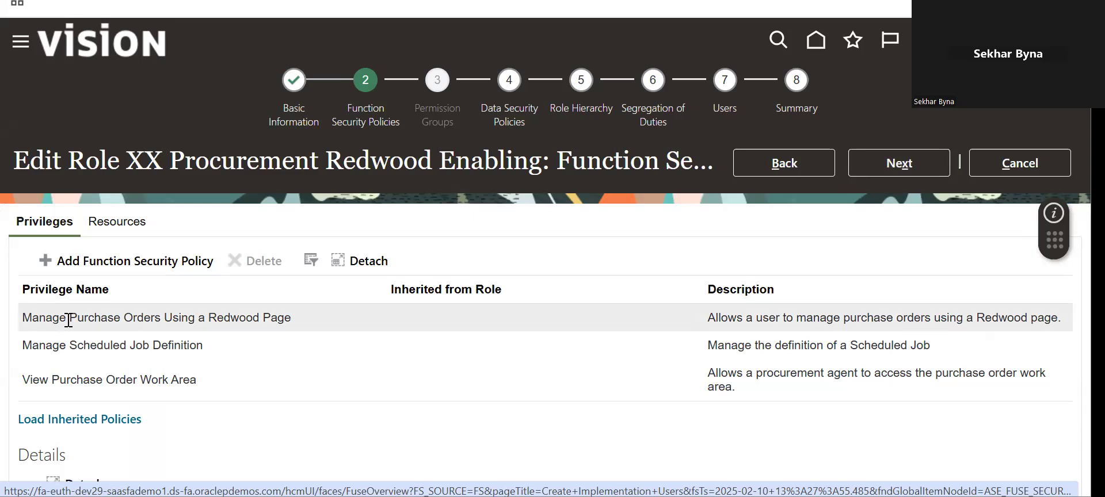
key(alt+Tab)
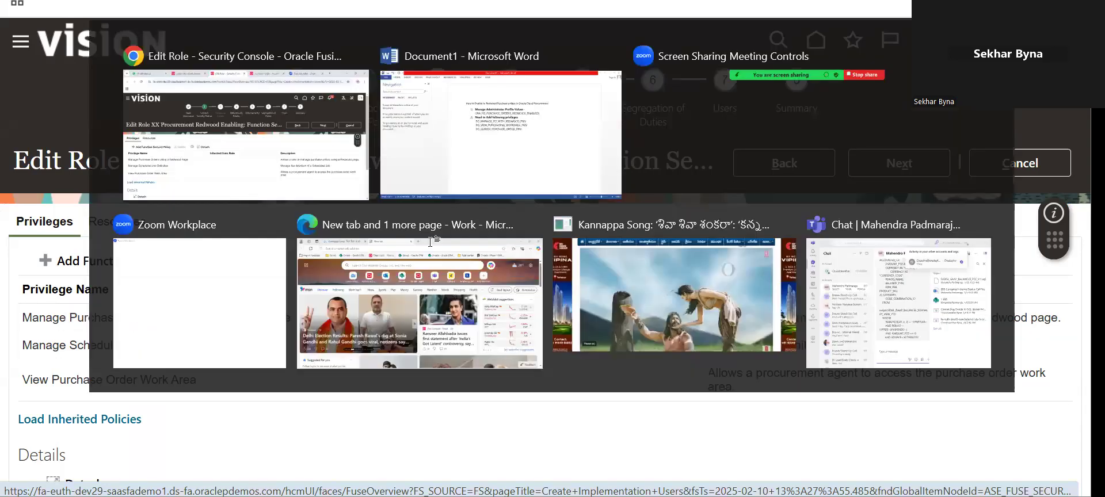
key(alt+Tab)
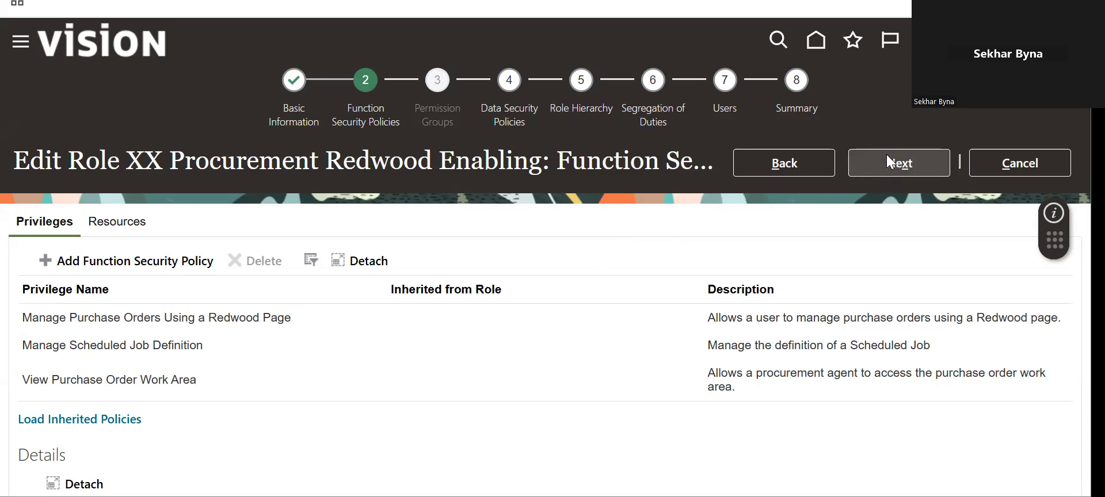
mouse_move(1097, 218)
mouse_down()
mouse_move(1098, 320)
mouse_move(1097, 234)
mouse_up()
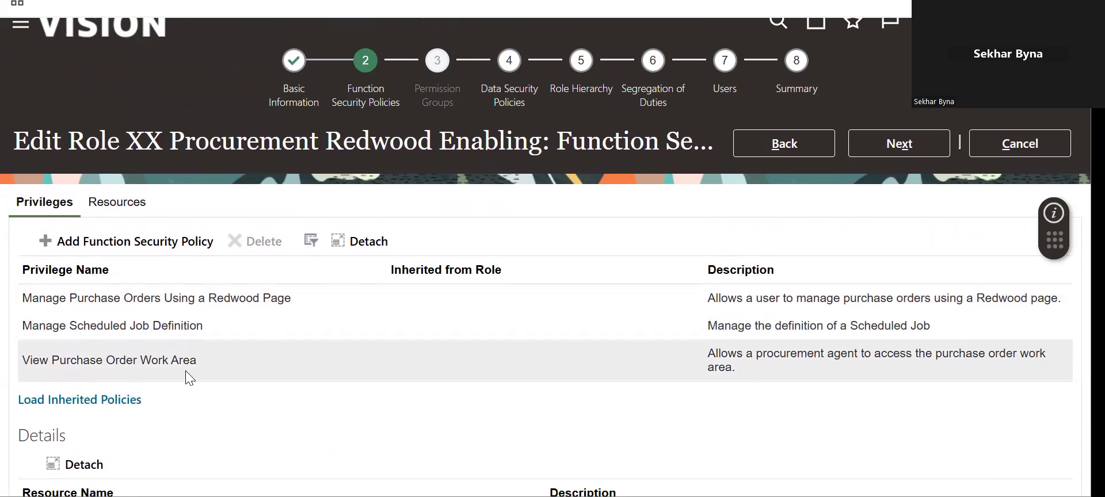
key(alt+Tab)
key(alt+Tab)
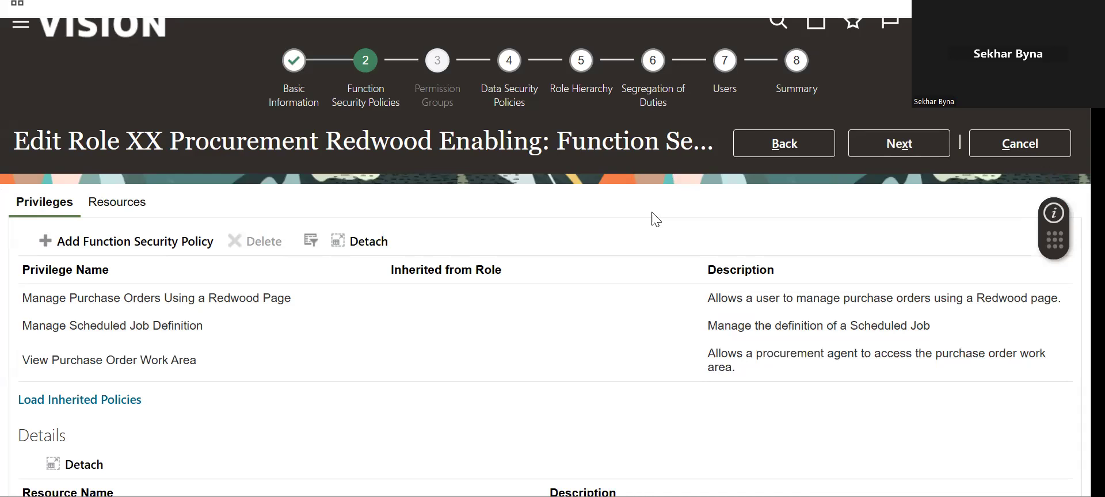
click(1048, 150)
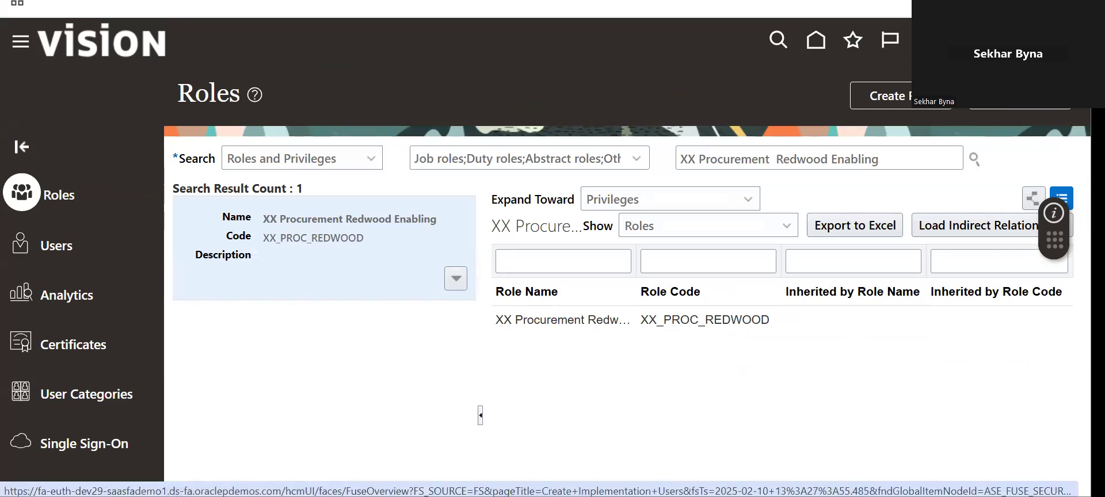
- Return to the home page and show the Procurement quick actions and apps
click(1057, 40)
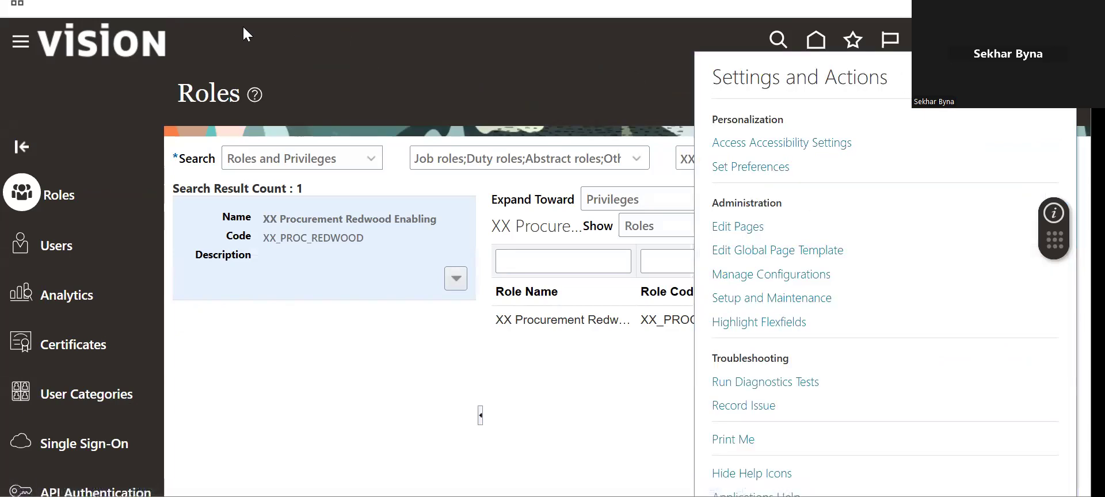
click(156, 42)
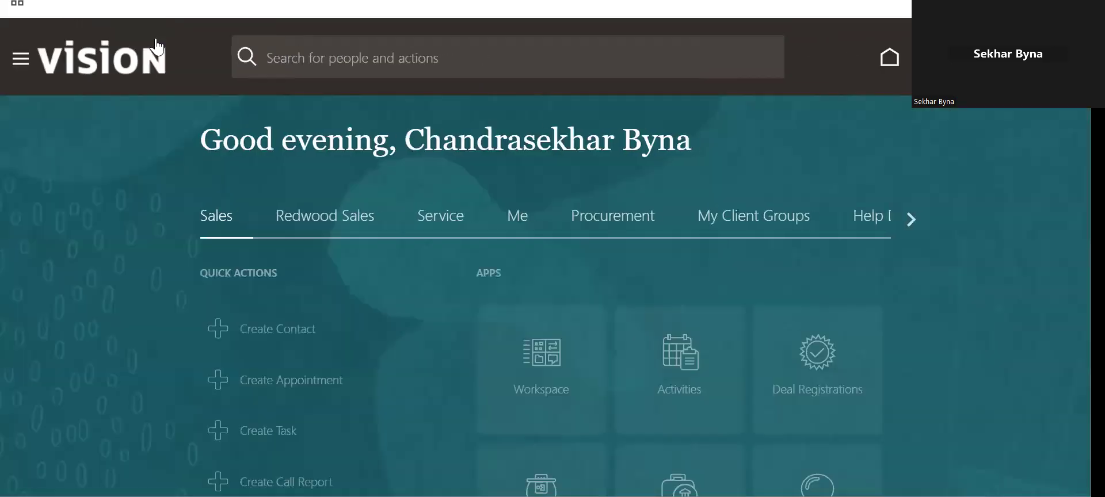
click(646, 218)
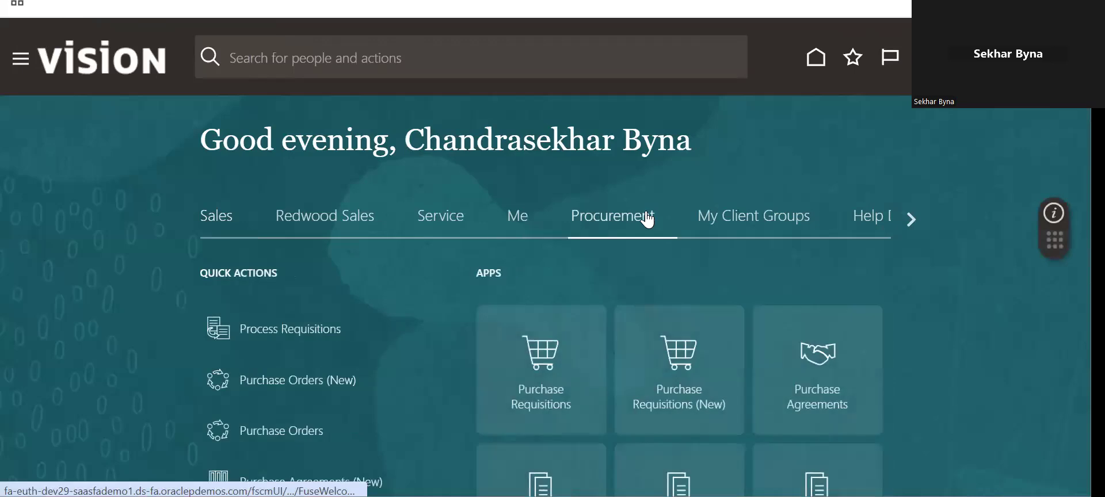
scroll(461, 259, down, 4)
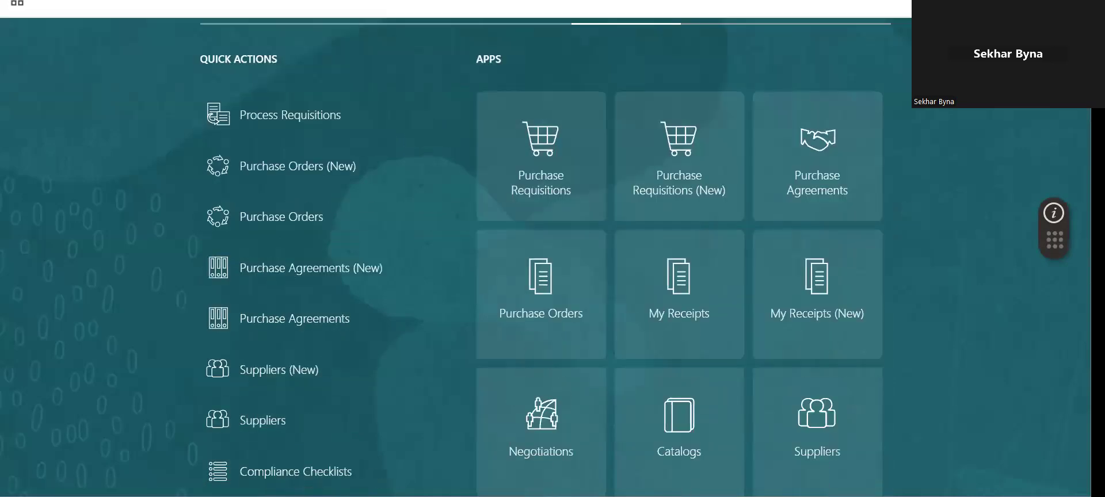
scroll(544, 259, down, 4)
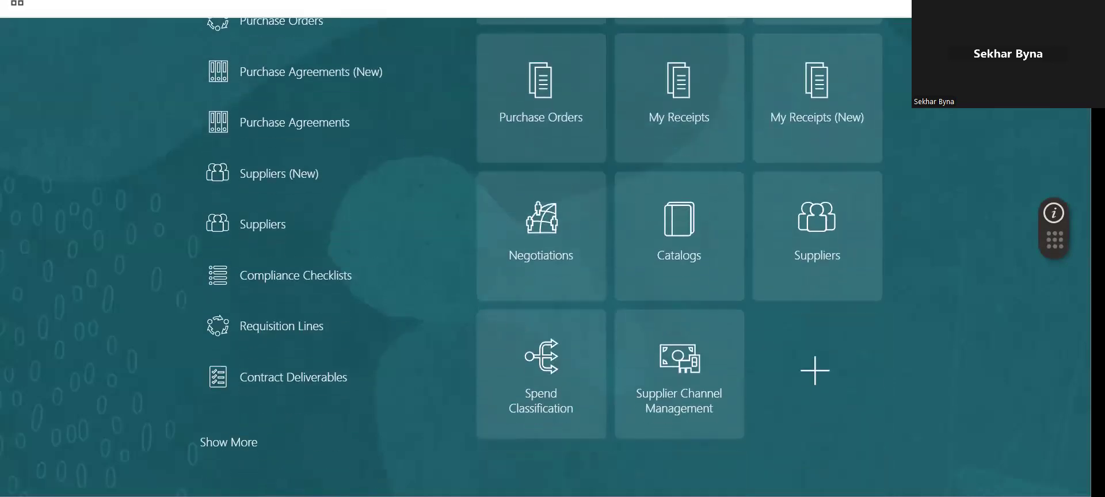
- Expand all Procurement tasks, find the ones marked 'new', and open Purchase Orders (New)
click(242, 443)
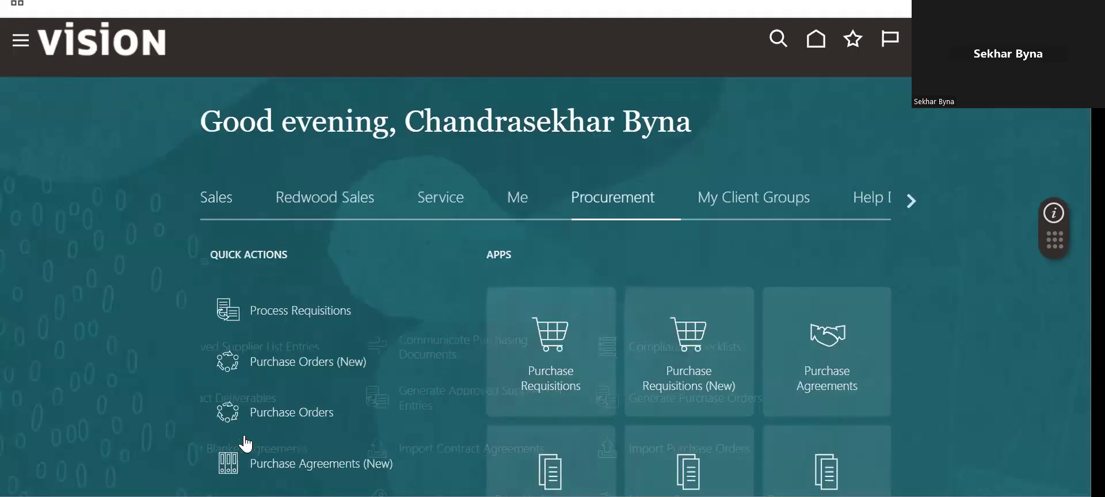
scroll(458, 259, down, 5)
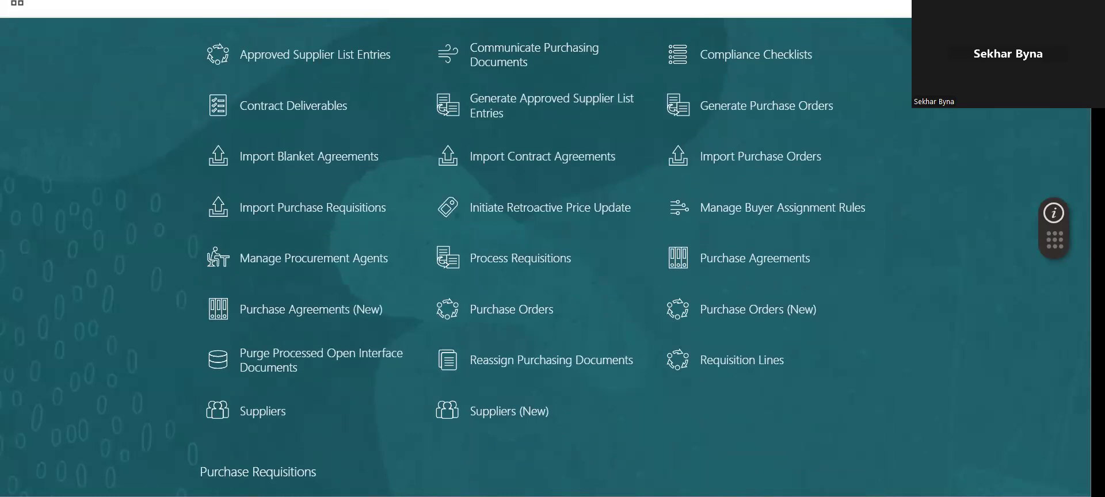
scroll(532, 259, up, 1)
scroll(532, 259, up, 1)
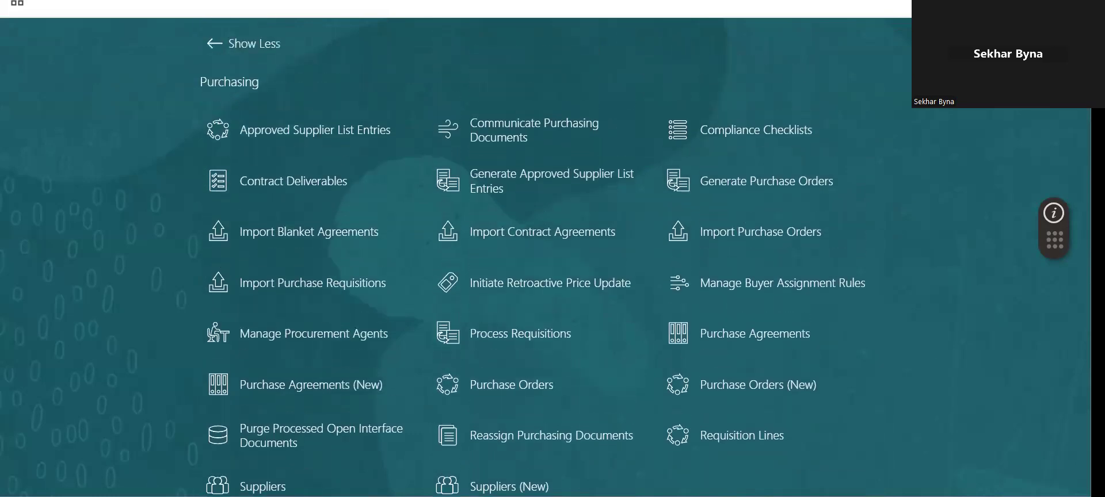
scroll(532, 259, down, 4)
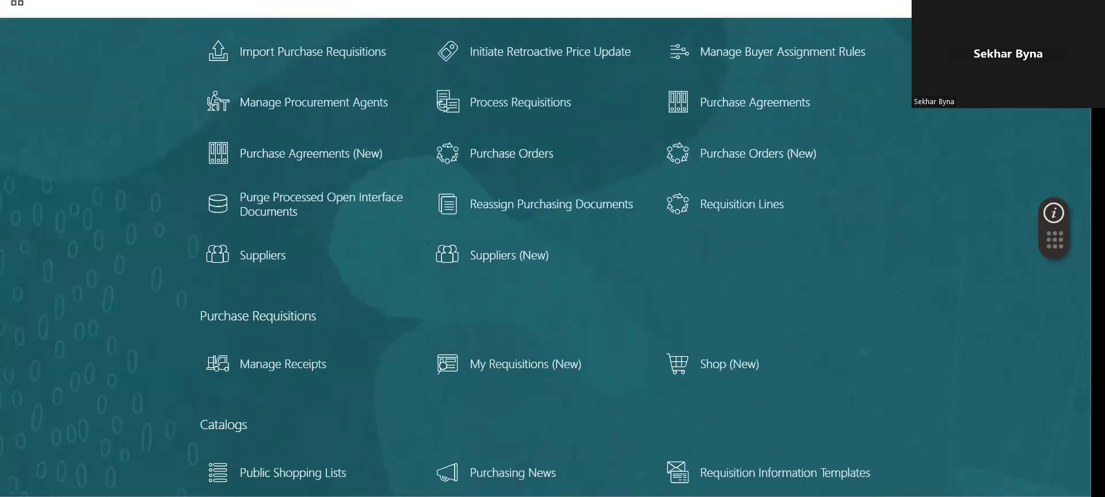
scroll(532, 259, up, 4)
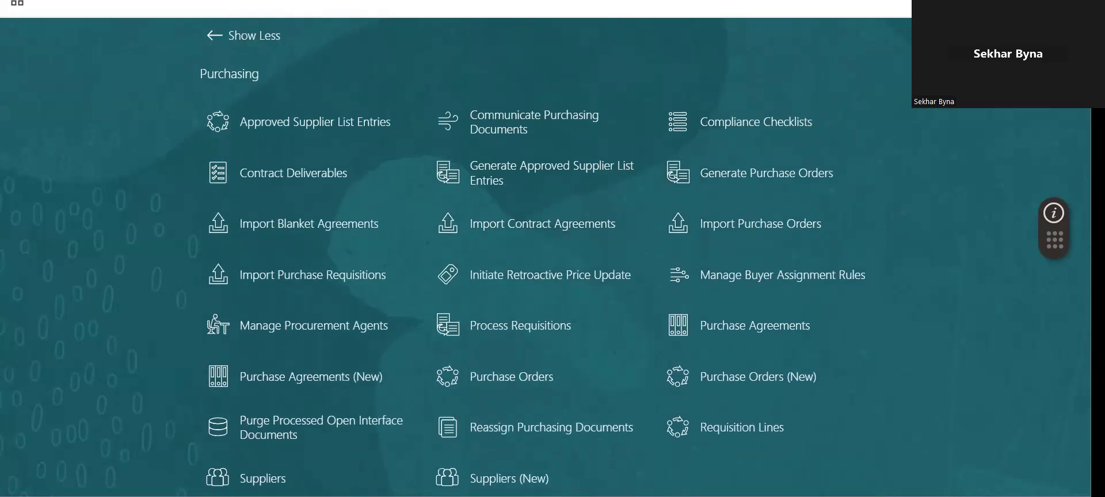
key(ctrl+f)
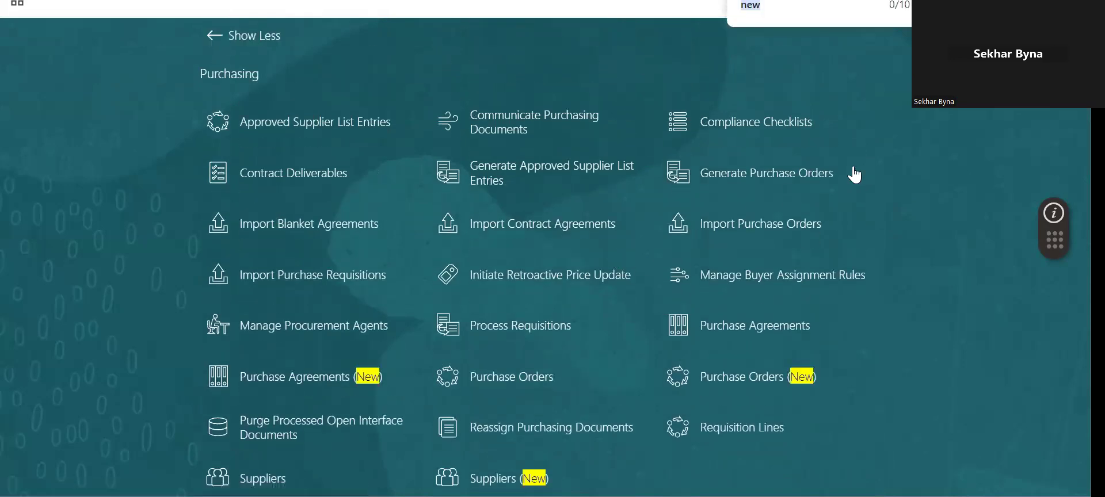
click(732, 378)
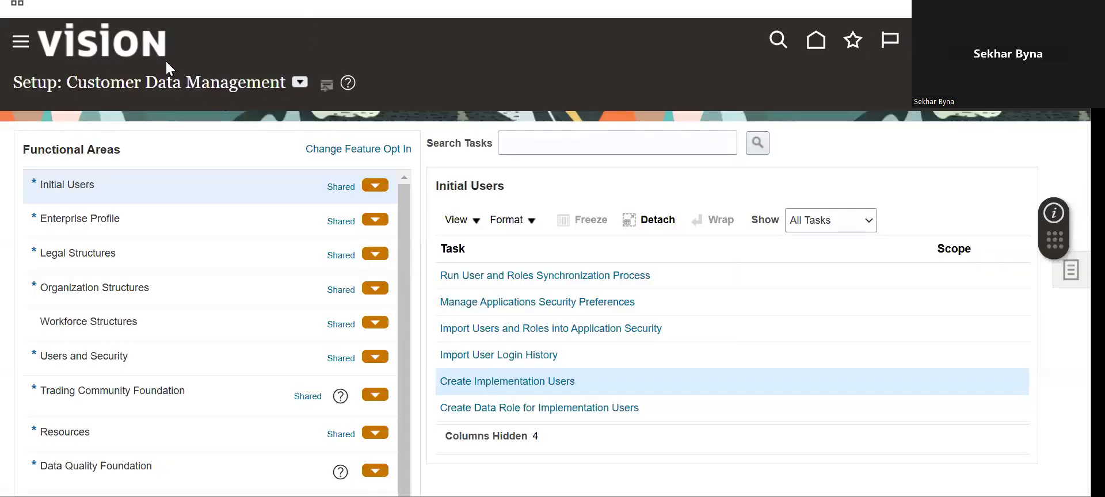
- From the home page's Procurement tab, open the classic Purchase Orders work area overview
click(149, 48)
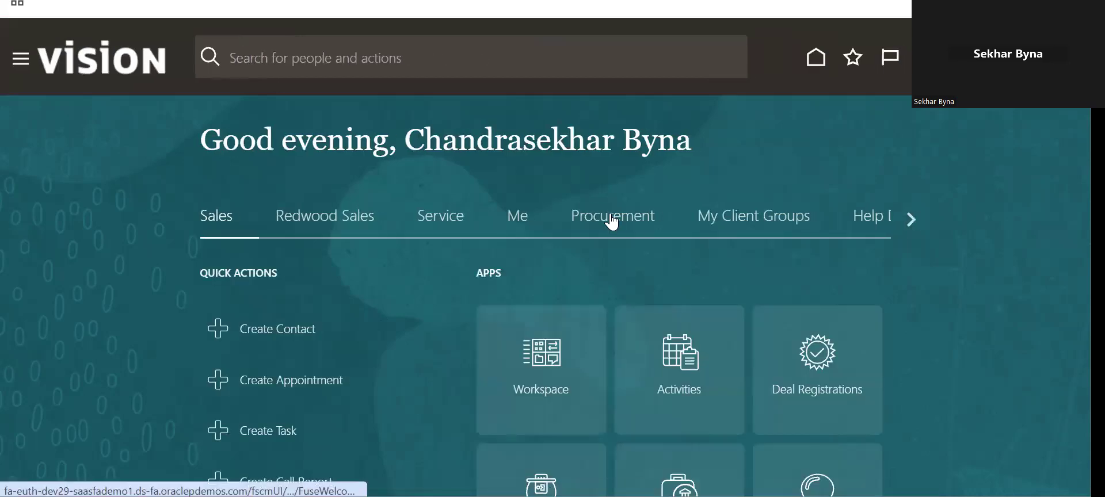
click(612, 217)
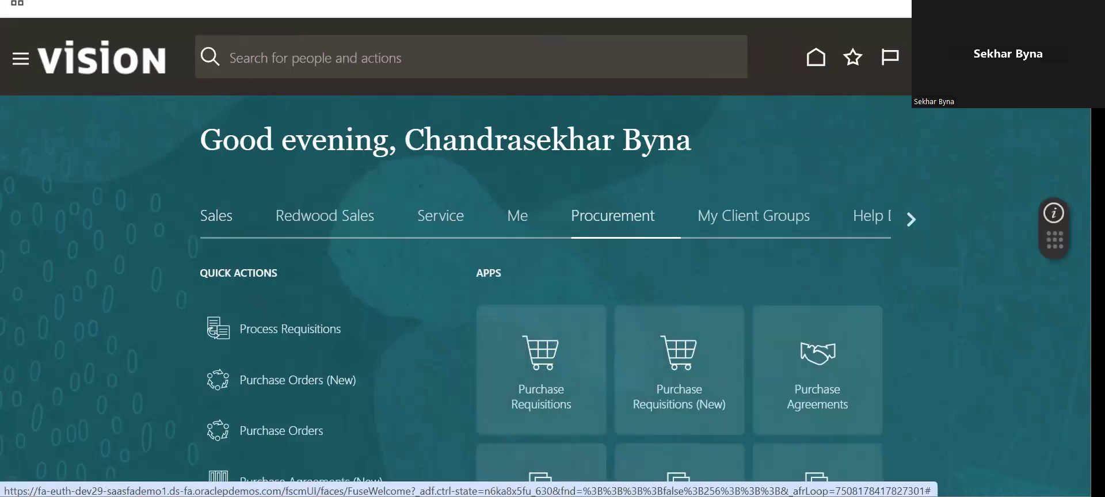
scroll(552, 288, down, 4)
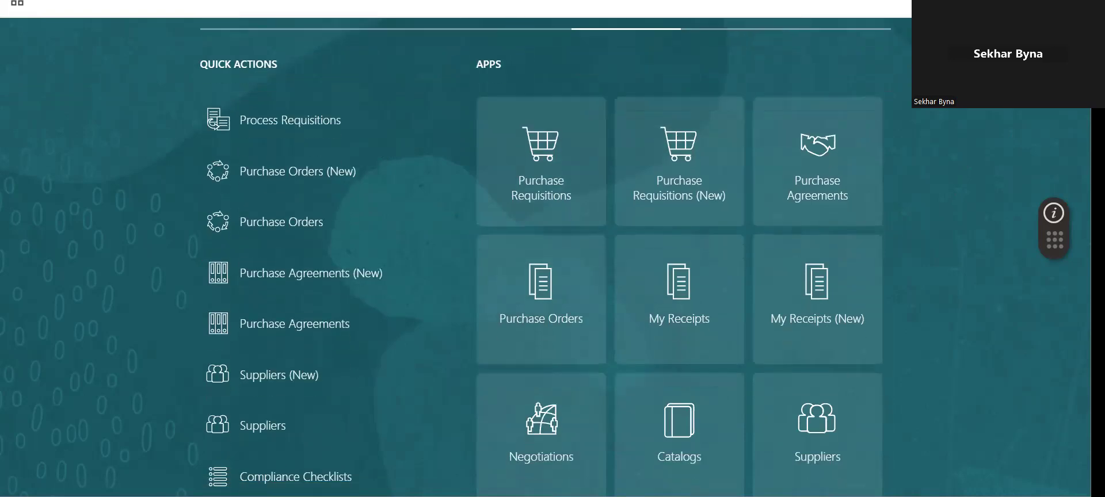
click(551, 294)
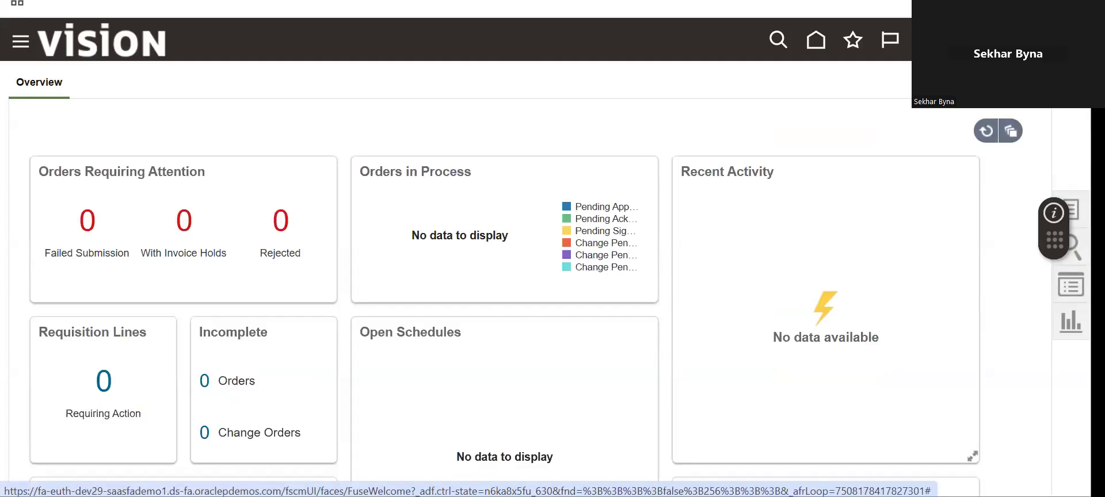
- Open Manage Orders from the Tasks panel, then switch to the Redwood Purchase Orders tab
click(1073, 210)
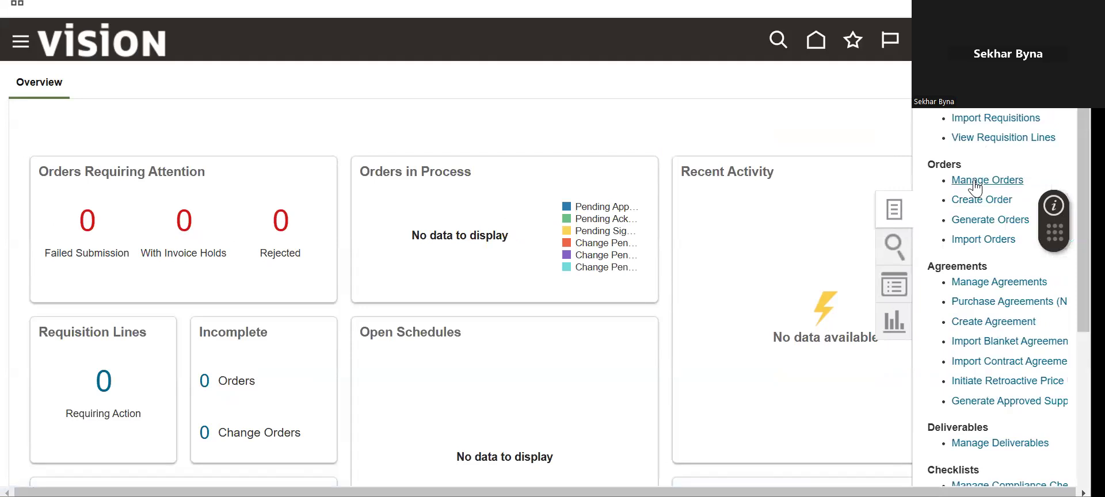
click(973, 179)
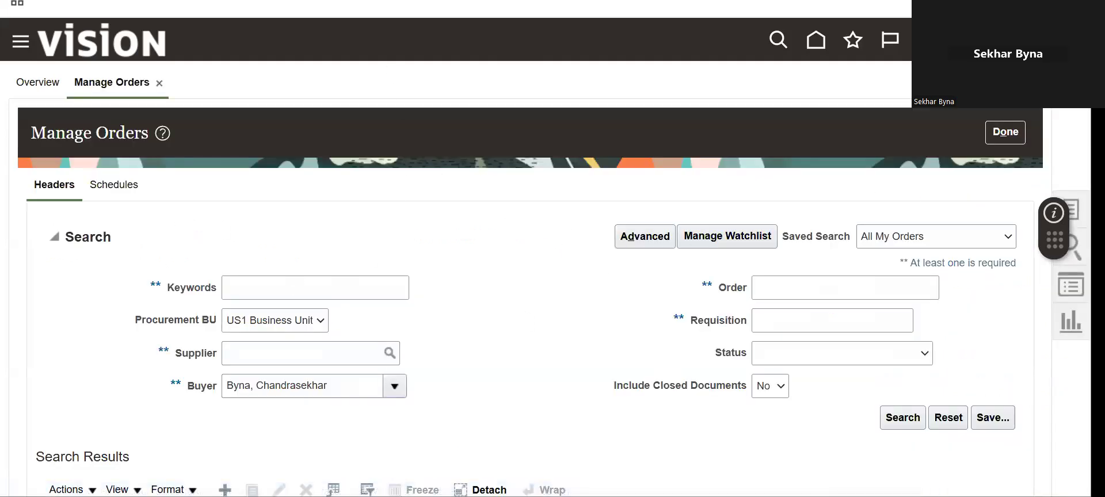
key(ctrl+Tab)
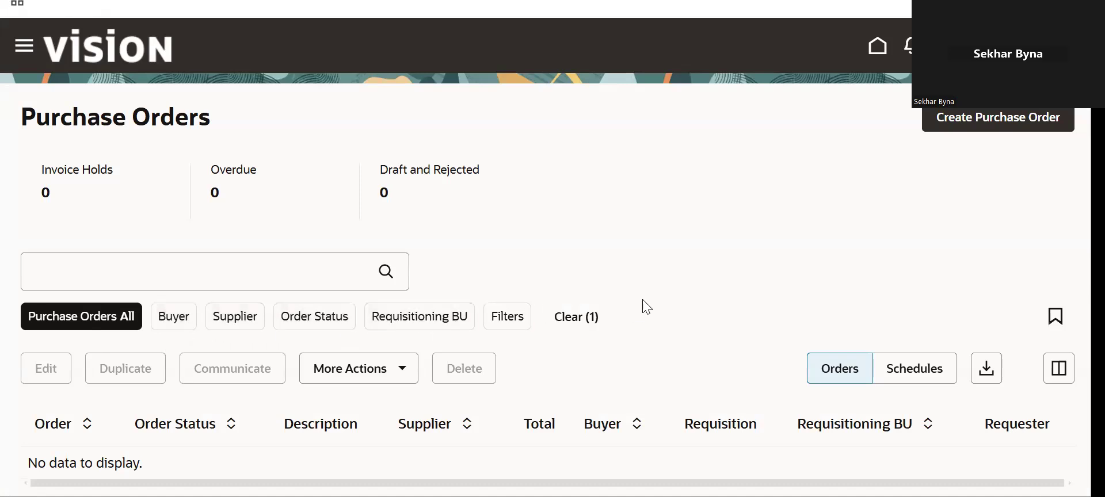
- Check the More Actions options, then return to the Manage Orders page
click(414, 377)
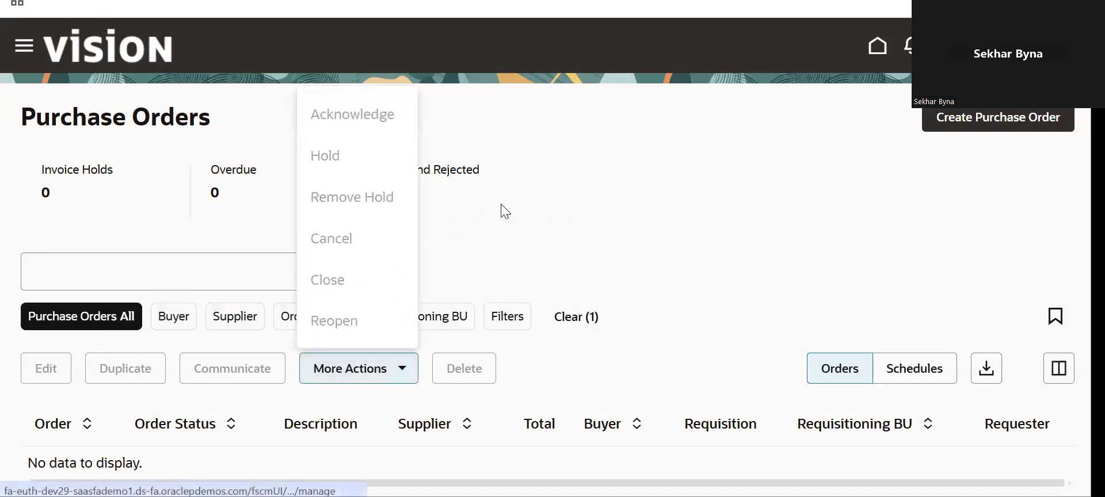
click(533, 208)
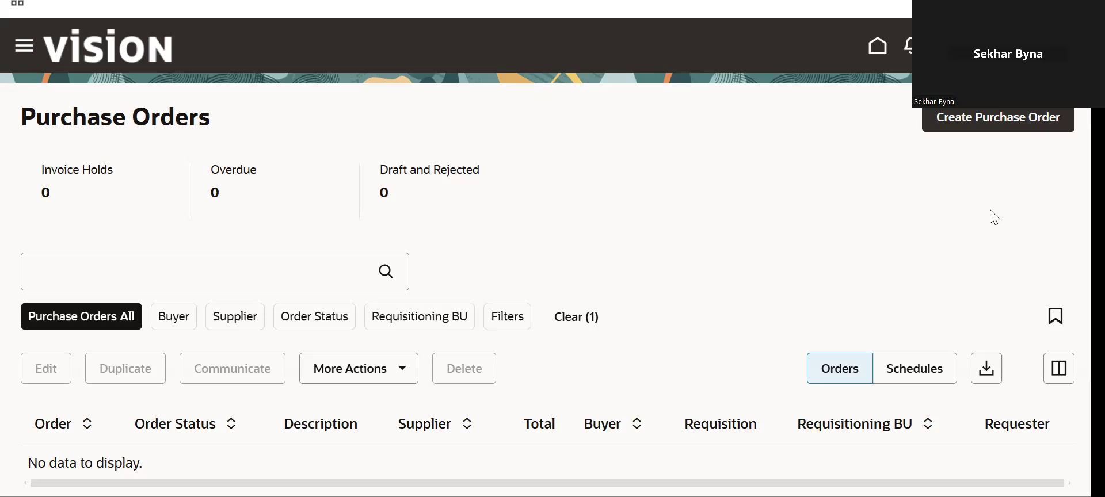
key(ctrl+Tab)
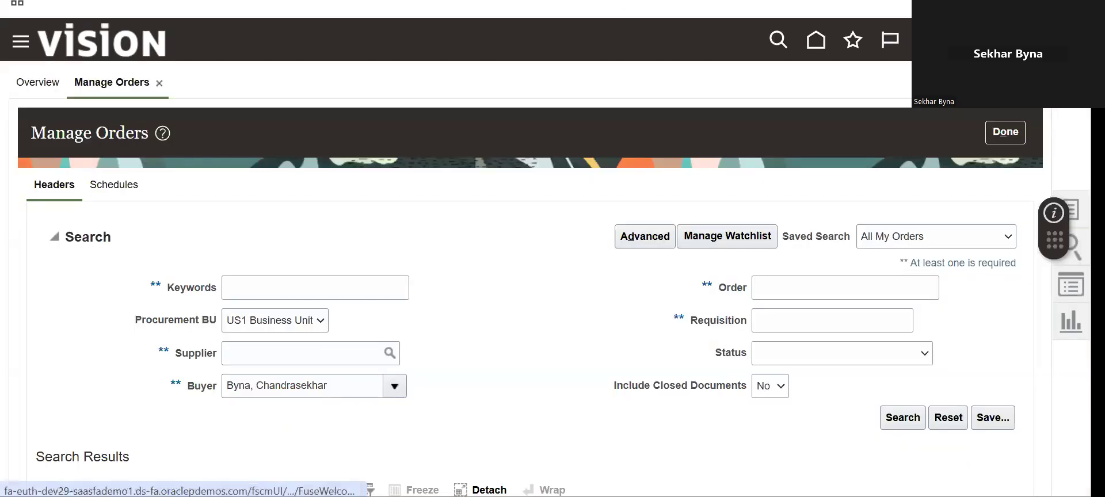
- Start a new purchase order with Create Order from the Tasks list
click(1076, 210)
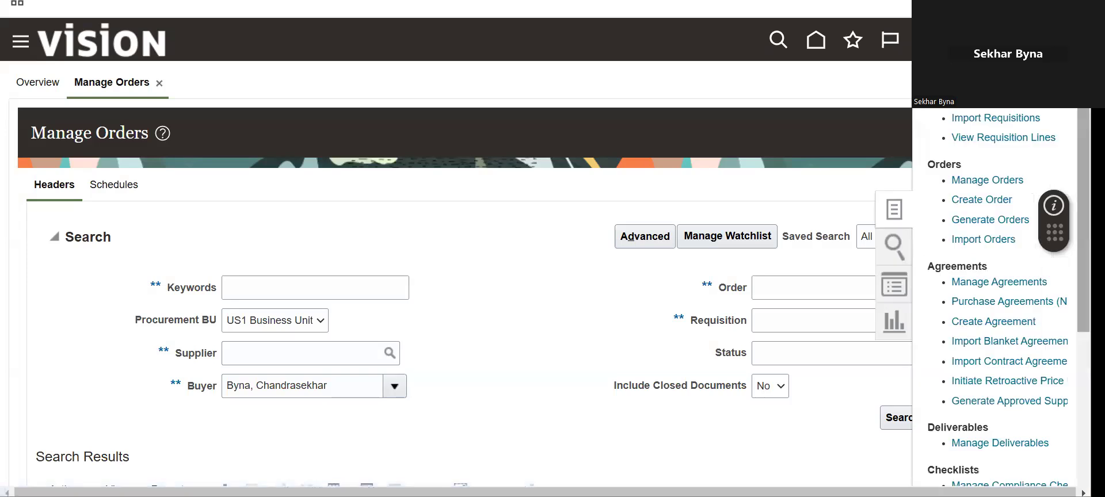
click(984, 197)
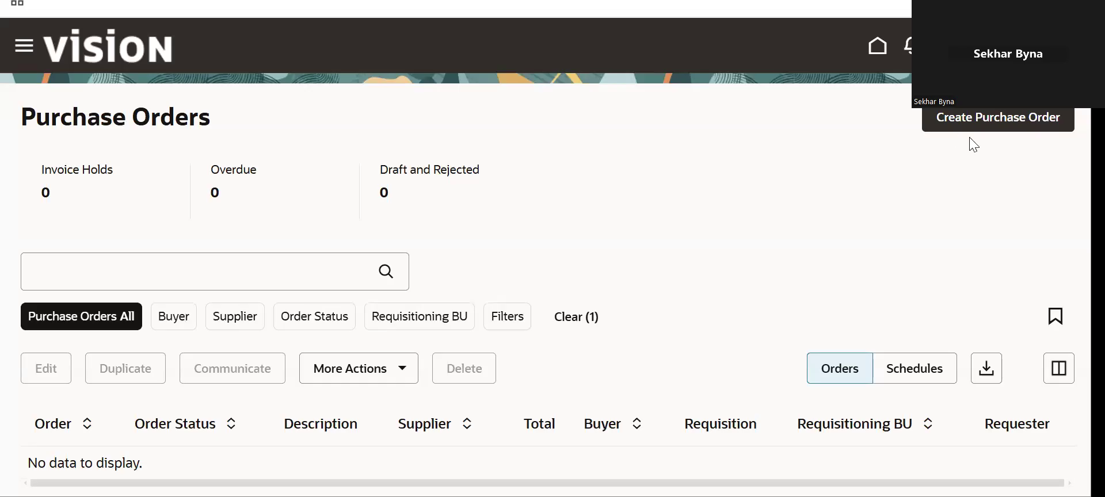
click(968, 138)
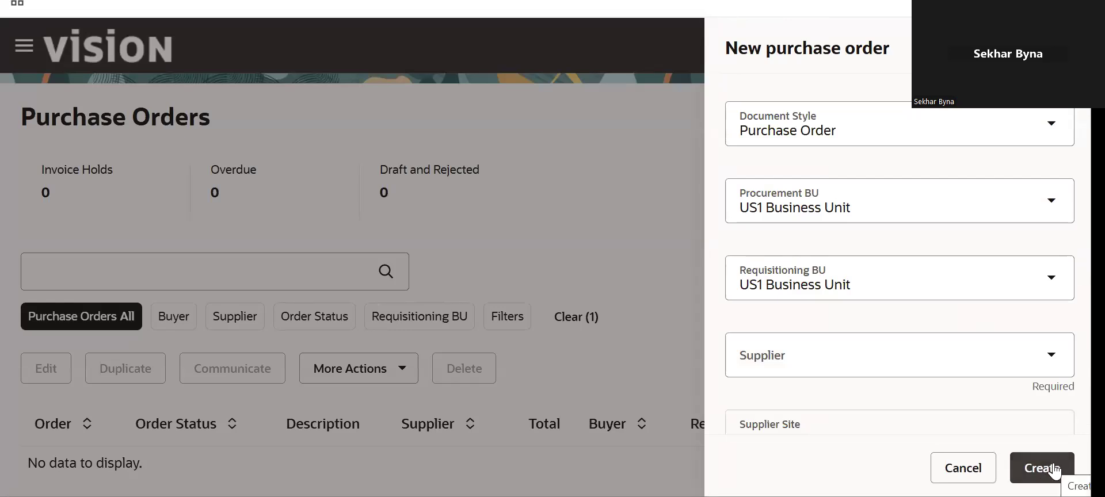
- Create the purchase order for supplier ABC Bank at supplier site ABC Bank US1
click(1020, 357)
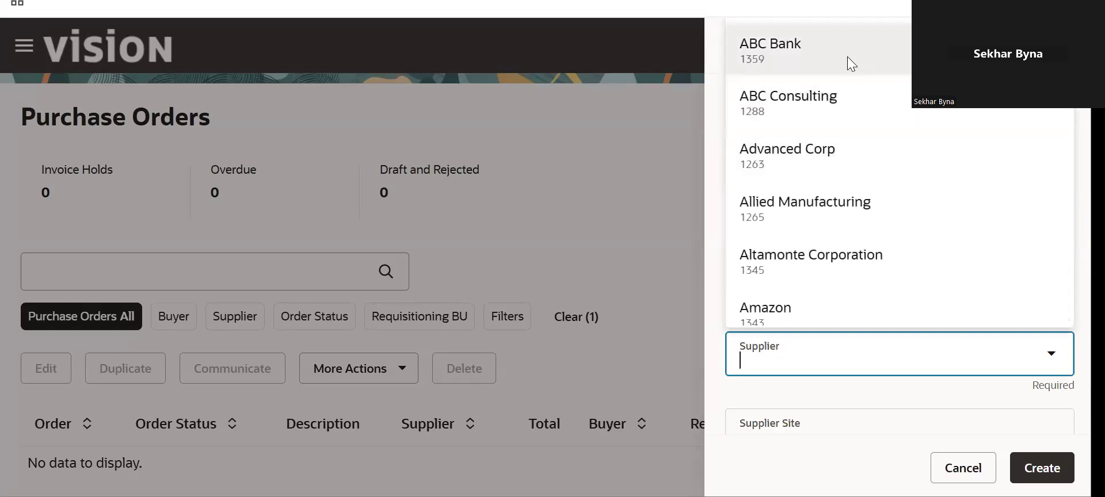
click(851, 63)
click(1060, 429)
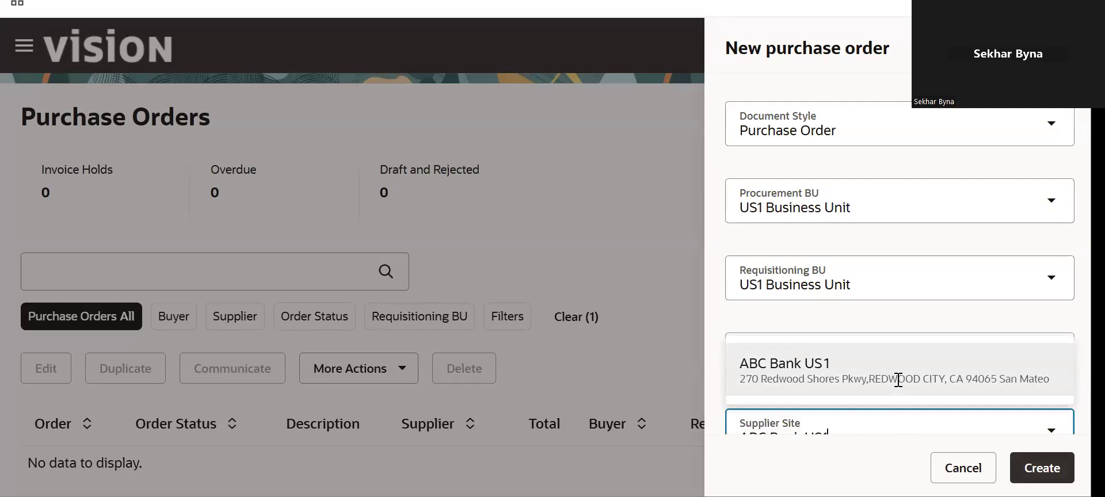
click(897, 380)
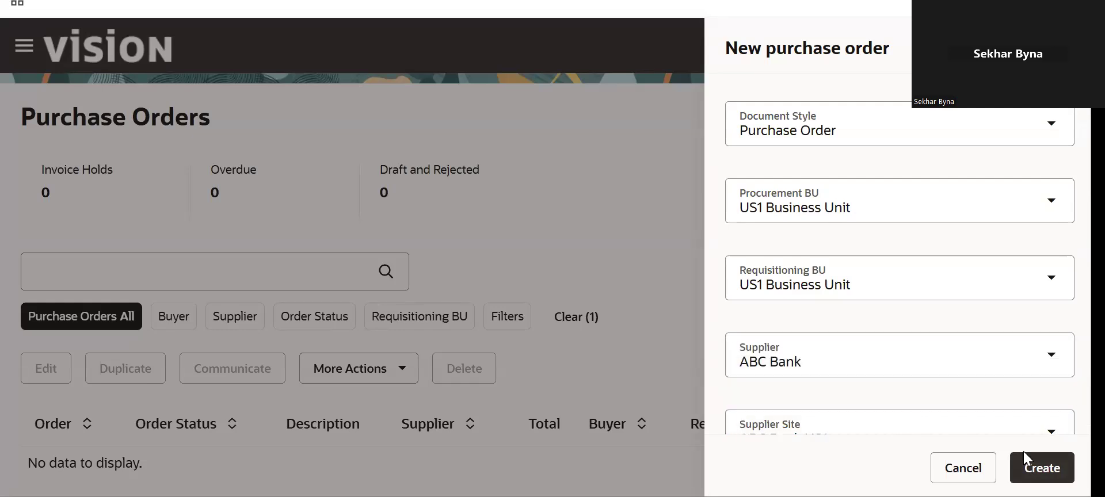
click(1052, 435)
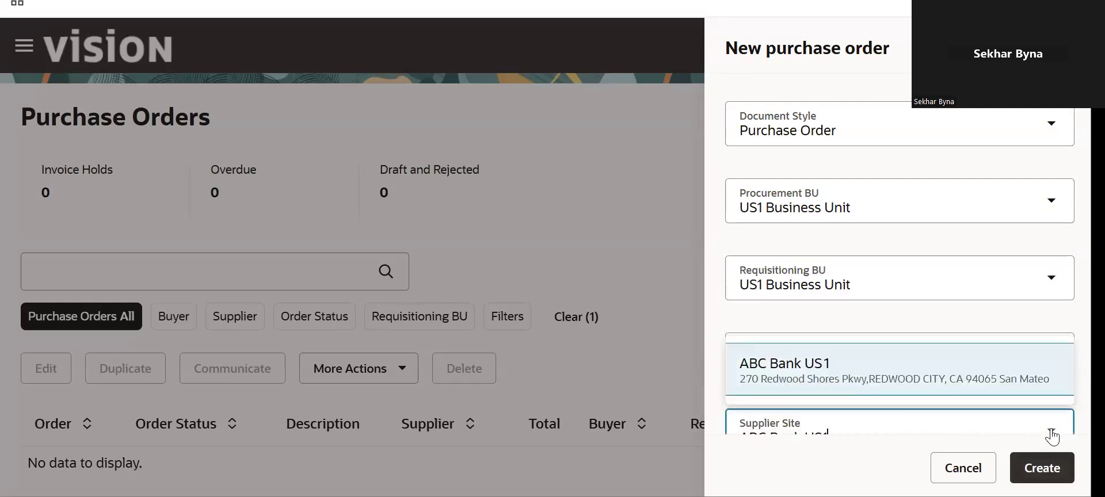
click(1051, 434)
click(1057, 466)
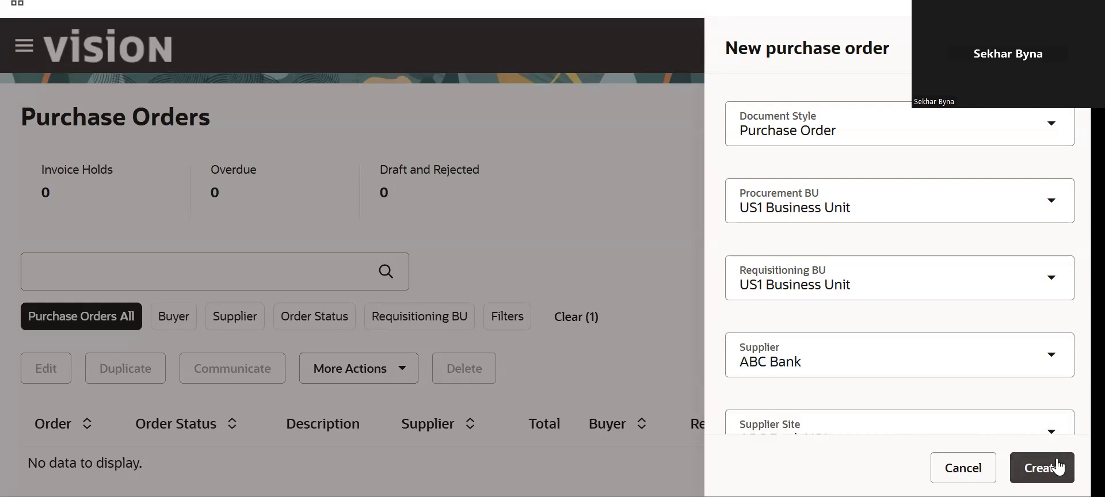